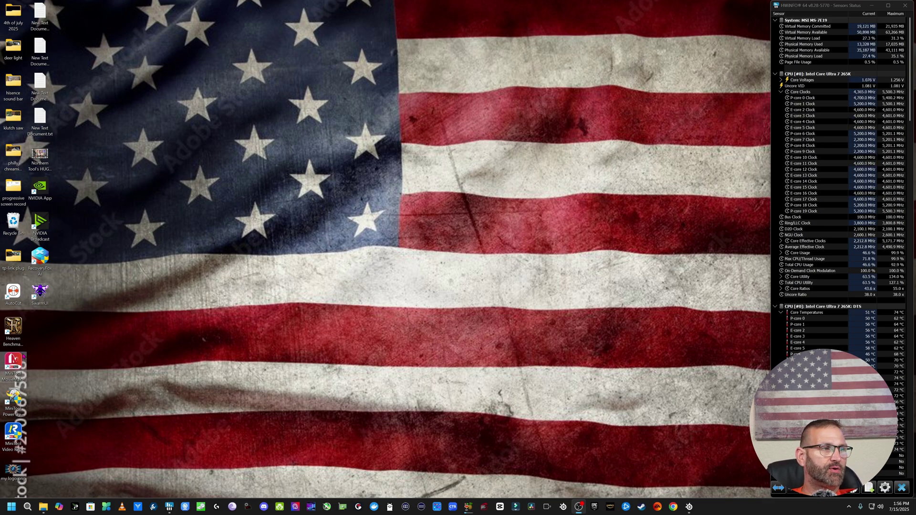
# - Launch MiniTool MovieMaker and keep the new project's aspect ratio at 16:9 (Widescreen)
pyautogui.doubleClick(14, 363)
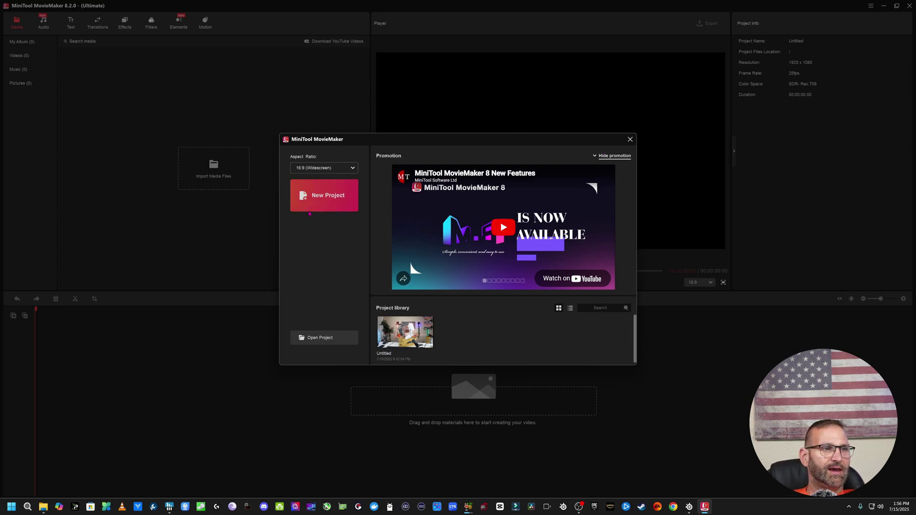
pyautogui.click(337, 168)
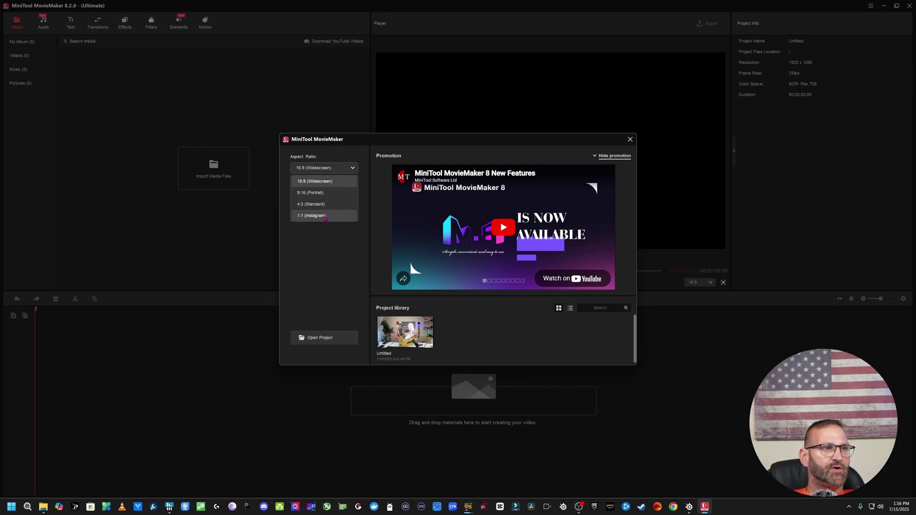
pyautogui.click(634, 145)
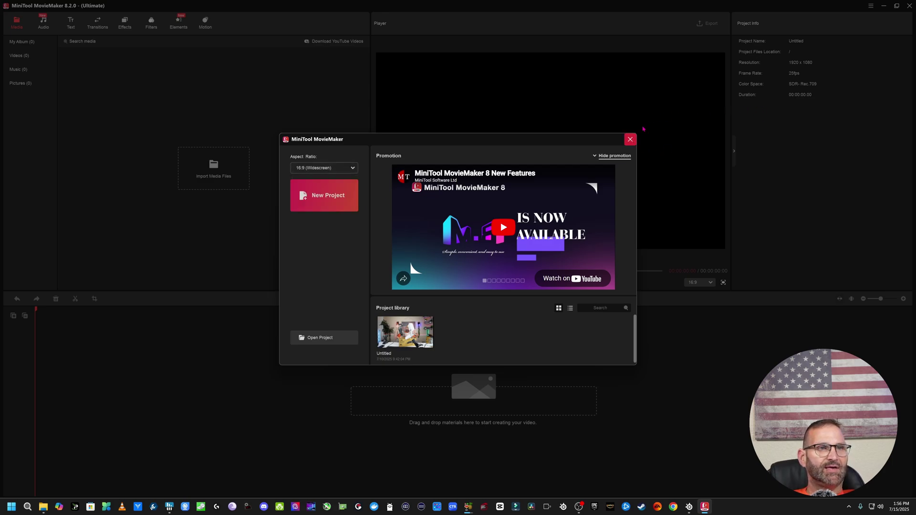
# - Close the startup dialog and browse the built-in Audio music library down to the Classic tracks
pyautogui.click(631, 139)
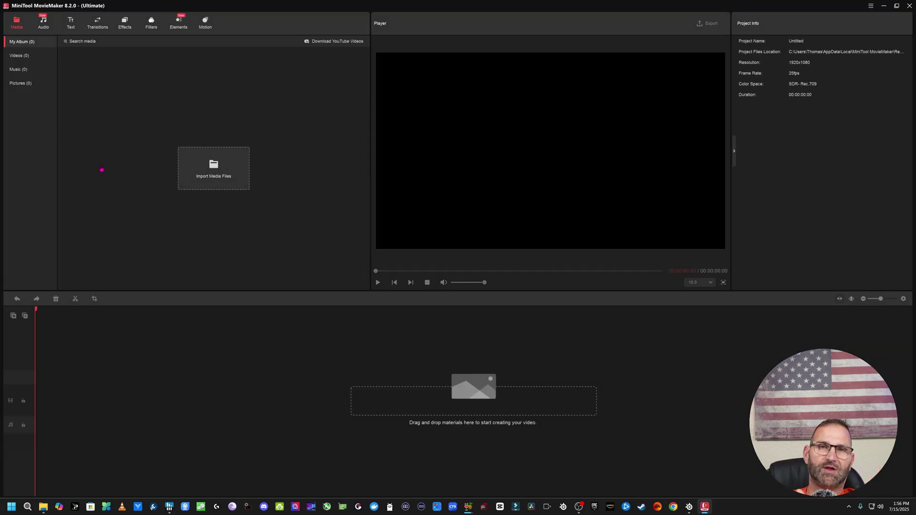
pyautogui.click(43, 22)
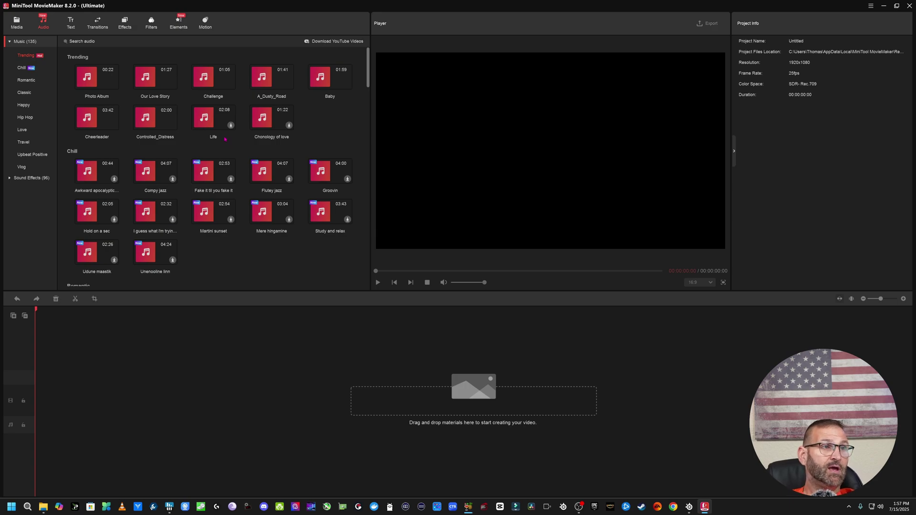
pyautogui.scroll(-5, 222, 136)
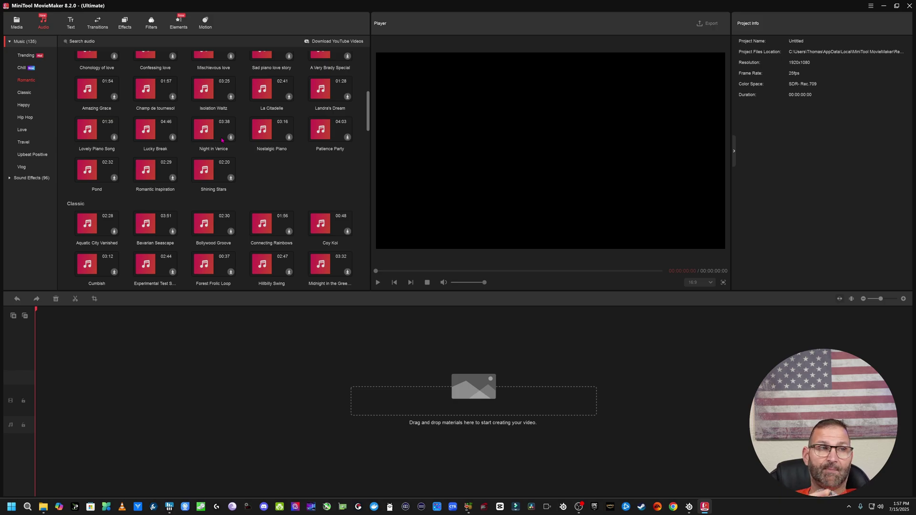
pyautogui.scroll(-6, 222, 140)
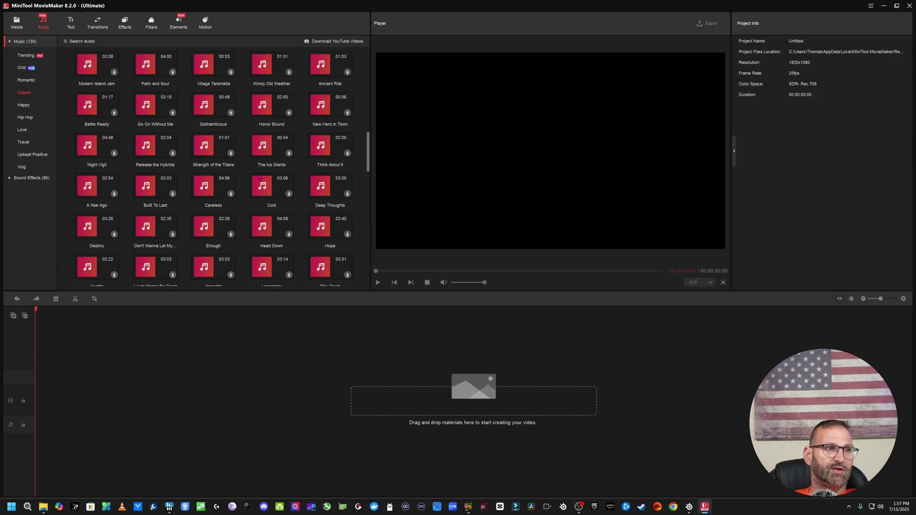
pyautogui.scroll(-5, 259, 177)
pyautogui.scroll(3, 138, 62)
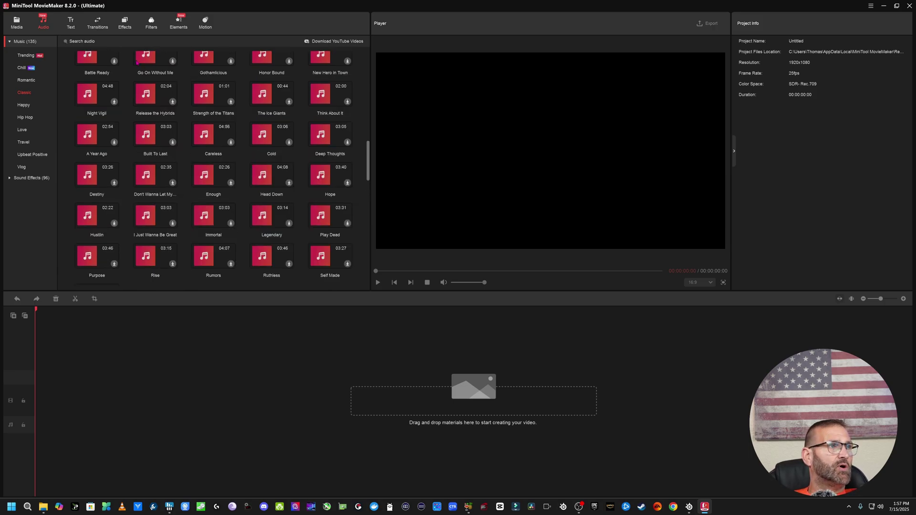
# - Add the Title8 text template to the timeline from the Text library
pyautogui.click(71, 24)
pyautogui.scroll(-2, 238, 100)
pyautogui.scroll(1, 267, 124)
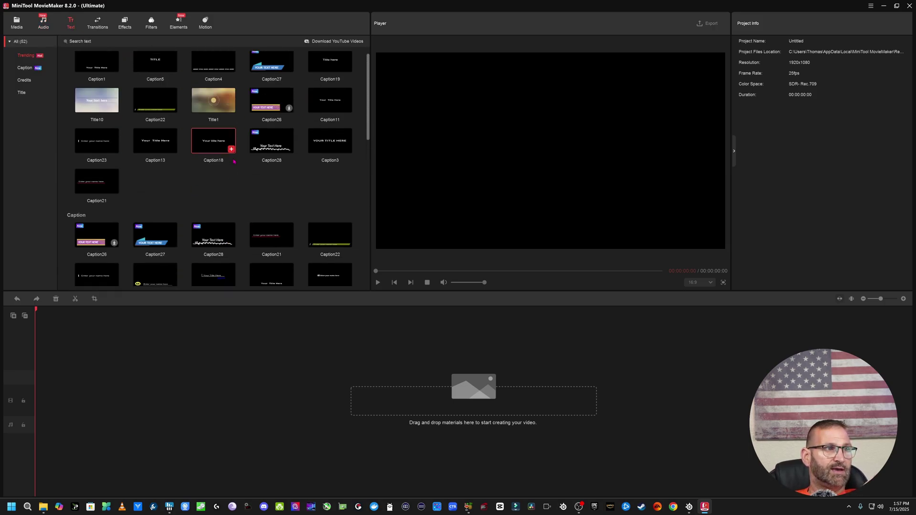
pyautogui.scroll(-5, 303, 151)
pyautogui.scroll(-4, 303, 151)
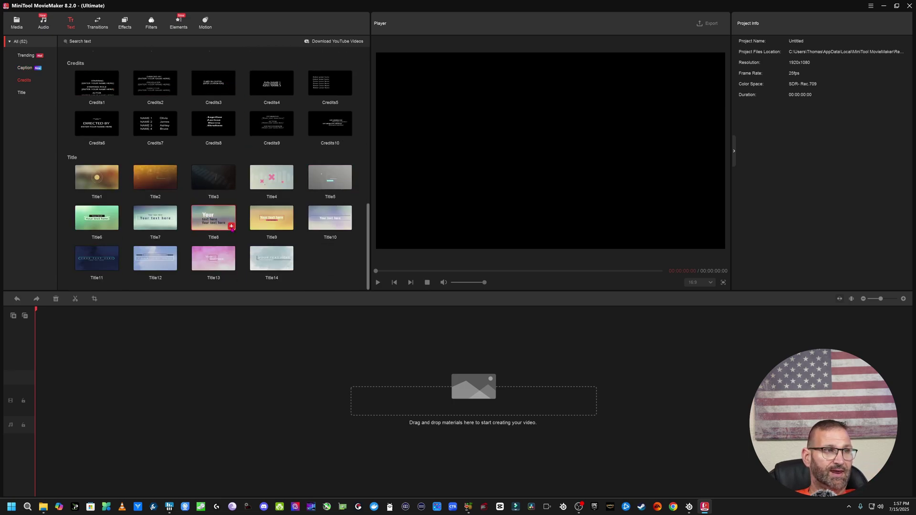
pyautogui.click(232, 227)
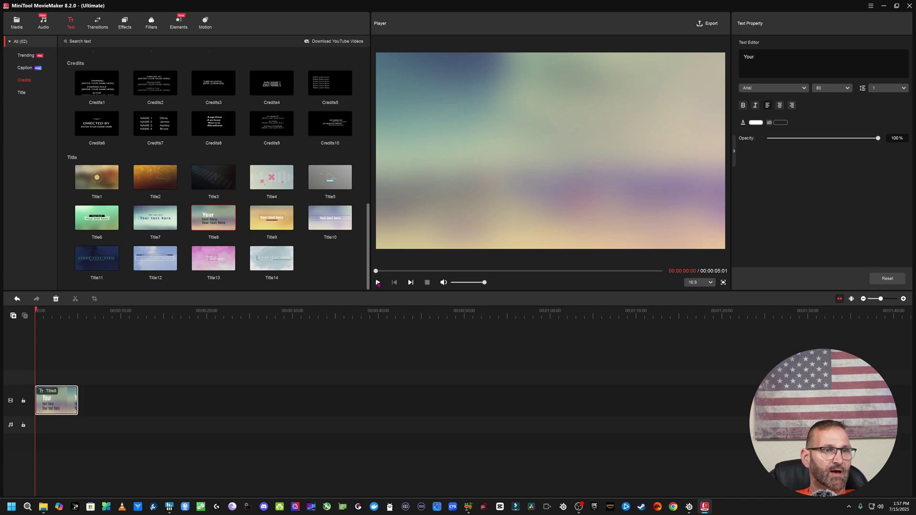
# - Mute the preview volume, play the title clip, and enlarge the SUBSCRIBE text box
pyautogui.moveTo(485, 282); pyautogui.dragTo(434, 286)
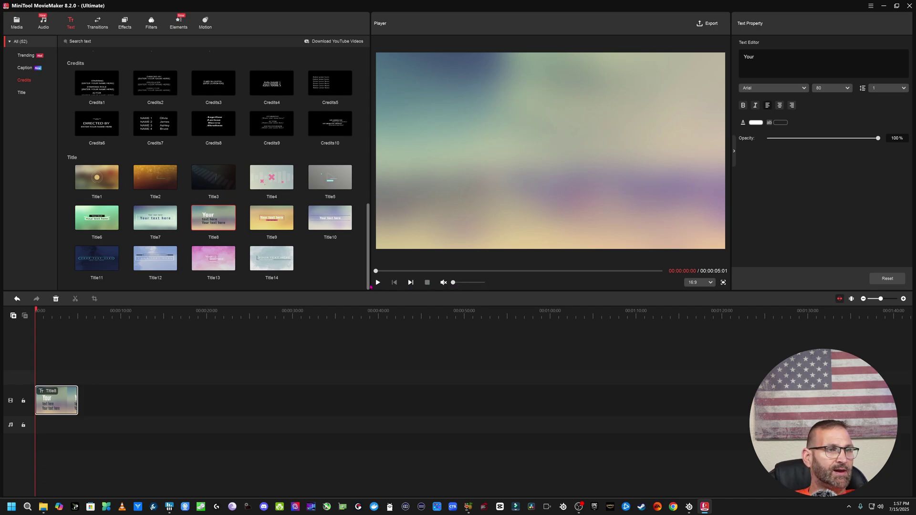
pyautogui.click(377, 283)
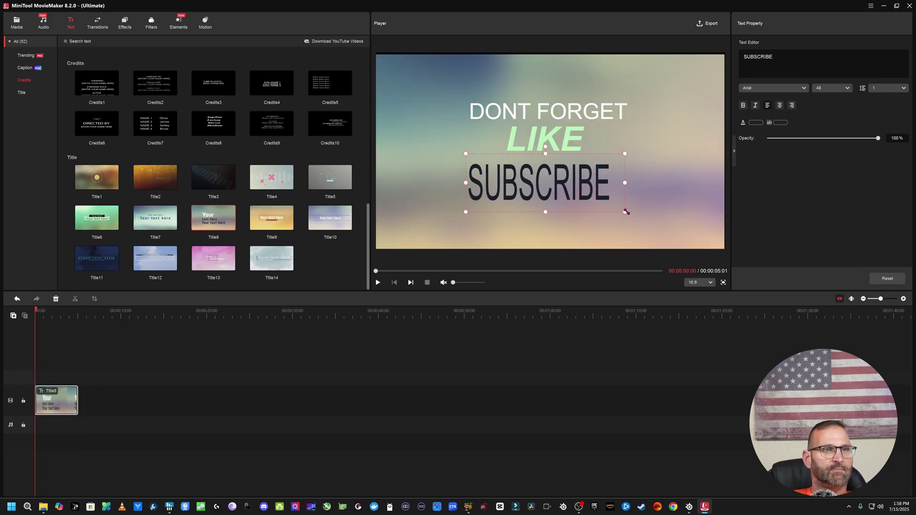
pyautogui.moveTo(626, 212); pyautogui.dragTo(605, 206)
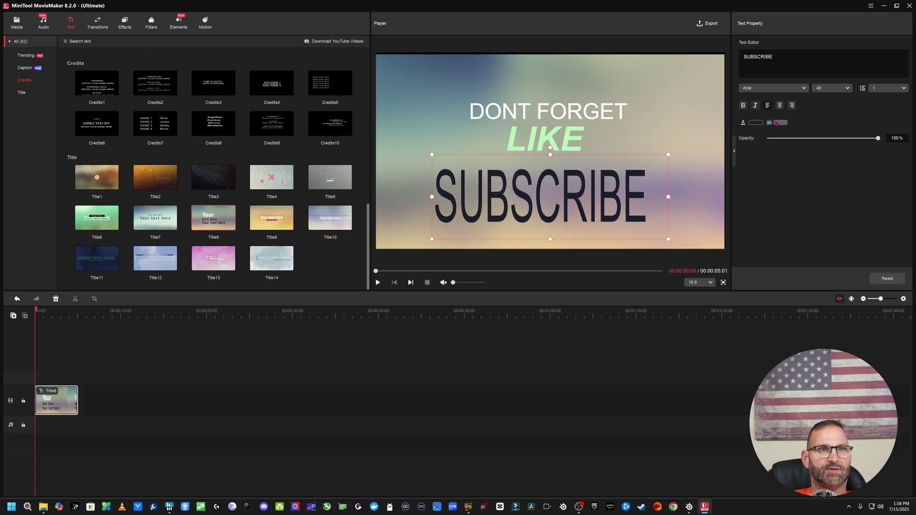
# - Restyle SUBSCRIBE as black text on a crimson background box and nudge it slightly right
pyautogui.click(757, 122)
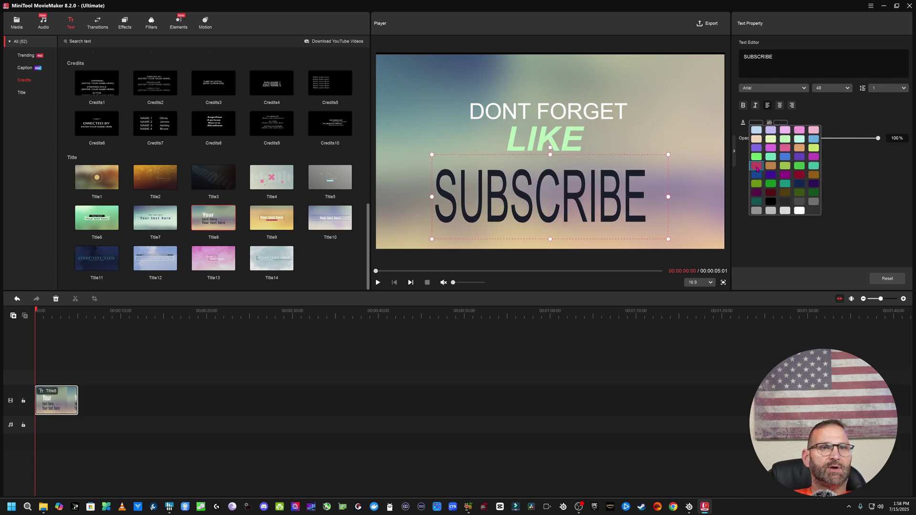
pyautogui.click(756, 168)
pyautogui.click(755, 125)
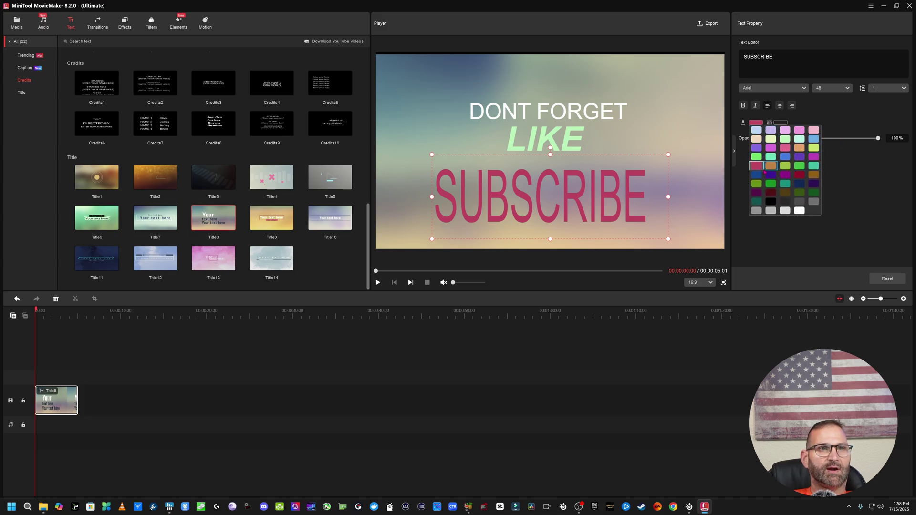
pyautogui.click(756, 166)
pyautogui.click(781, 123)
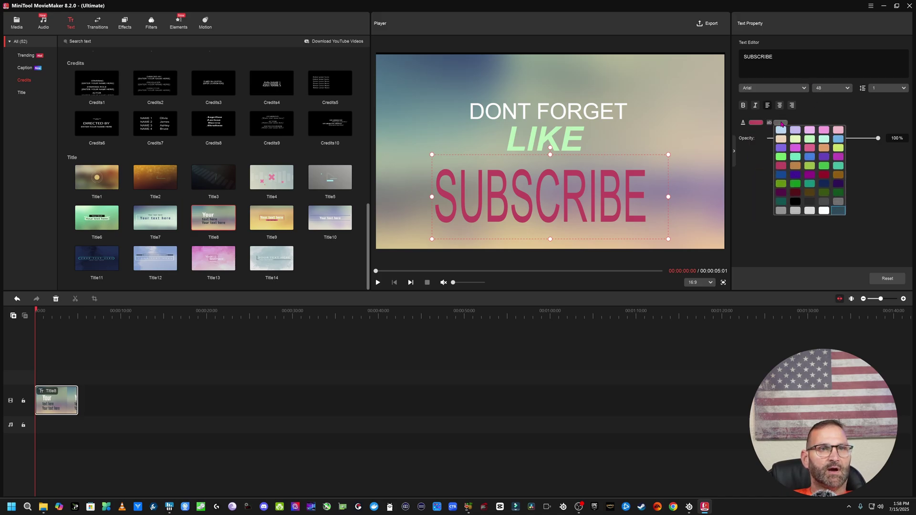
pyautogui.click(782, 167)
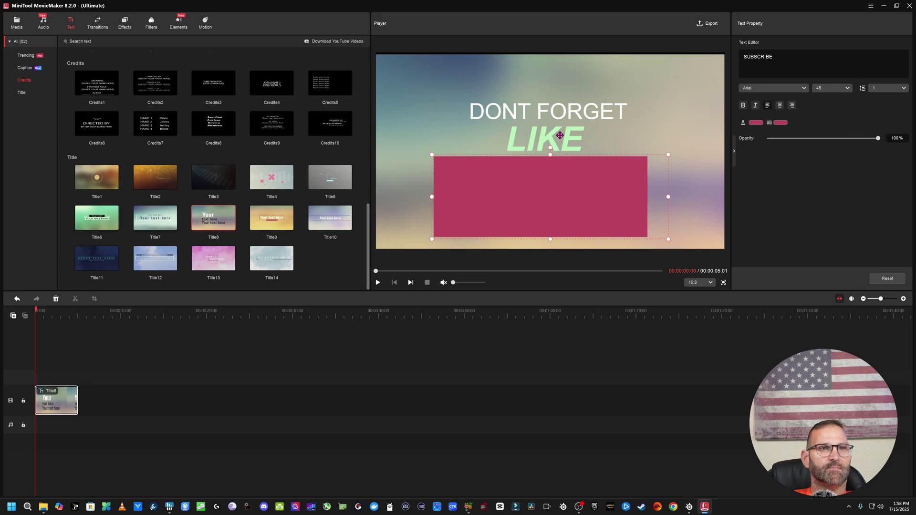
pyautogui.click(756, 123)
pyautogui.click(770, 196)
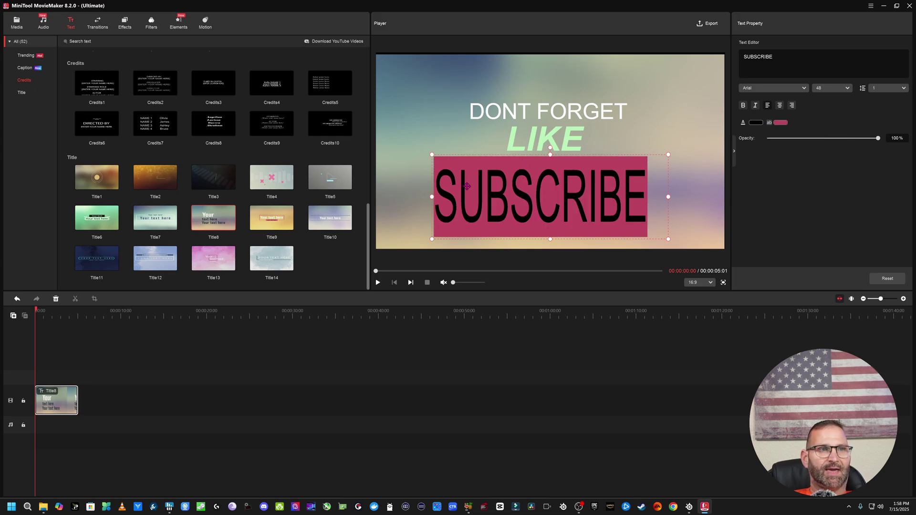
pyautogui.moveTo(614, 194); pyautogui.dragTo(585, 200)
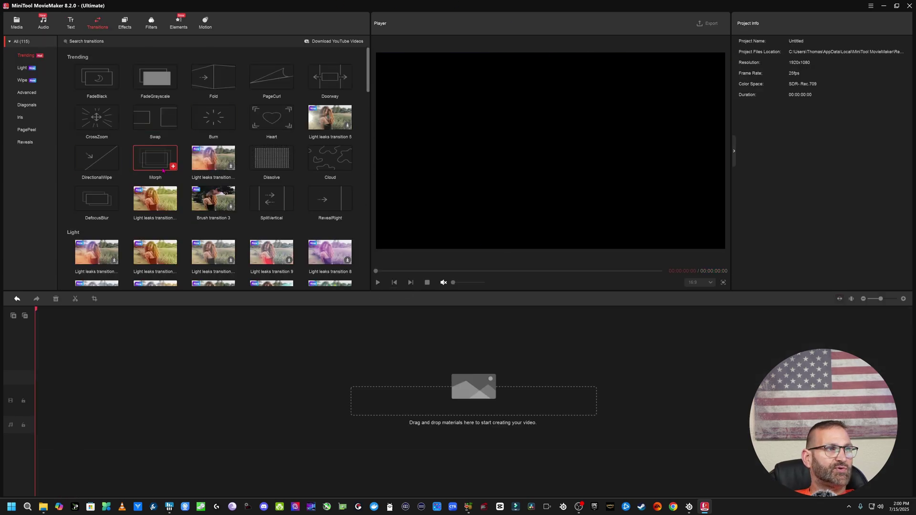
# - Browse the Transitions library, then the Effects categories Particle, Distortion and Trending, then show Filters
pyautogui.scroll(-3, 231, 224)
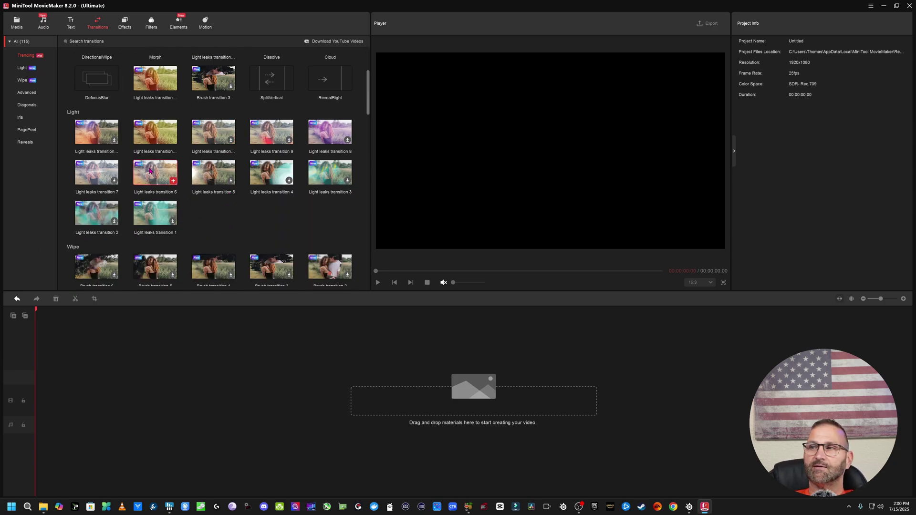
pyautogui.click(125, 23)
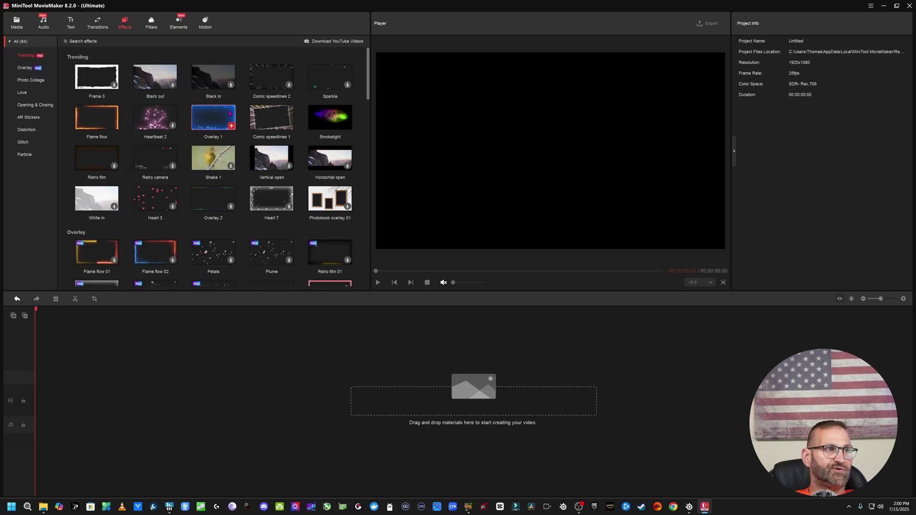
pyautogui.scroll(-8, 221, 113)
pyautogui.scroll(-10, 221, 115)
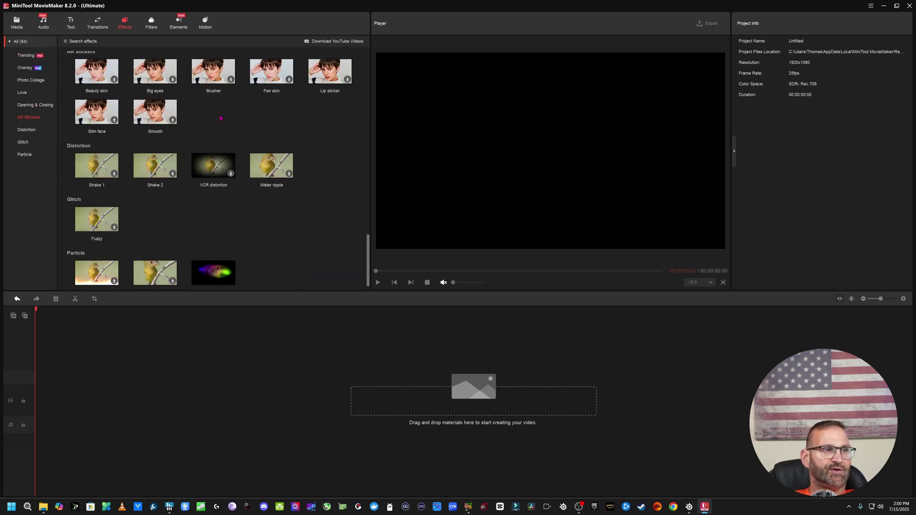
pyautogui.scroll(-1, 221, 118)
pyautogui.scroll(8, 221, 118)
pyautogui.click(24, 154)
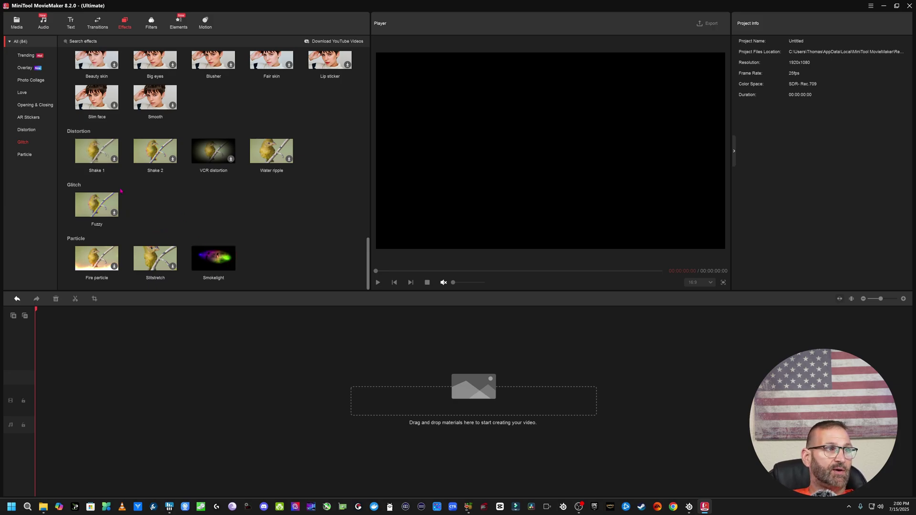
pyautogui.click(21, 129)
pyautogui.click(34, 61)
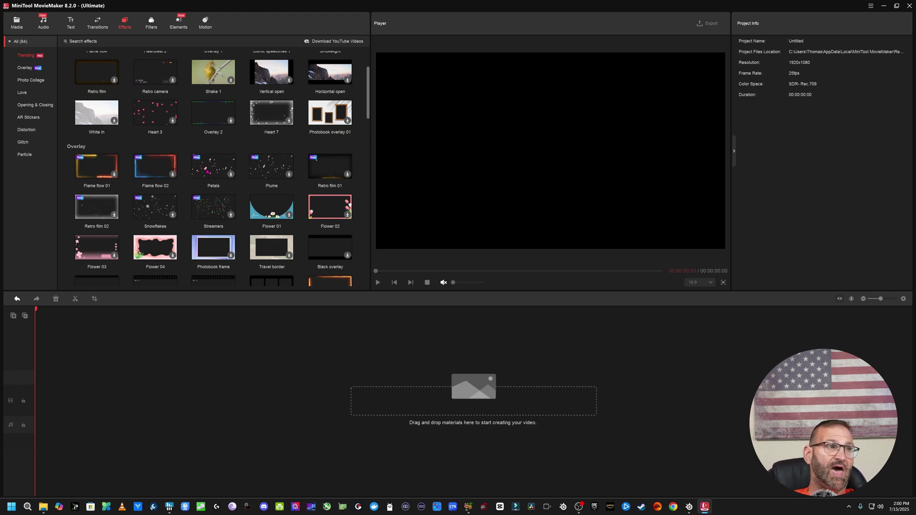
pyautogui.click(151, 23)
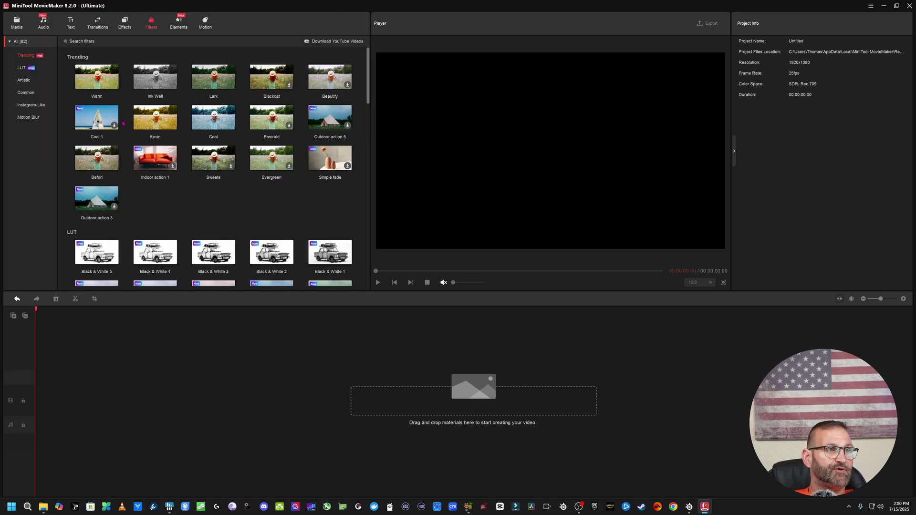
# - Look at the LUT filters, then switch to the Elements library of stickers and animations
pyautogui.click(22, 68)
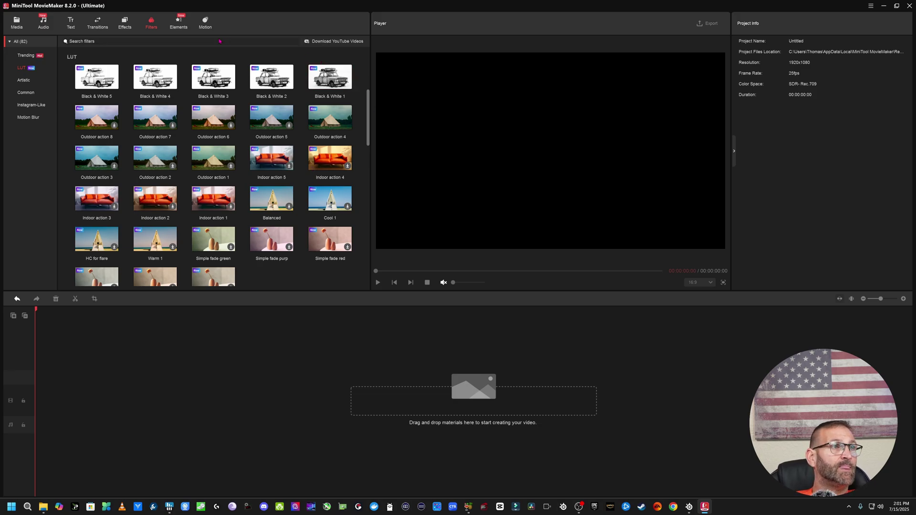
pyautogui.click(180, 23)
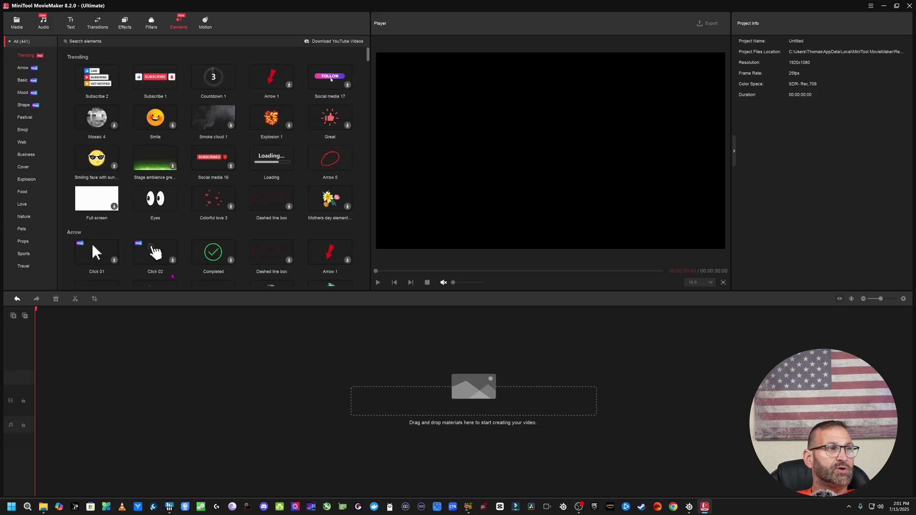
# - Add the Subscribe 2 element, scale it to 277%, and preview it
pyautogui.click(115, 85)
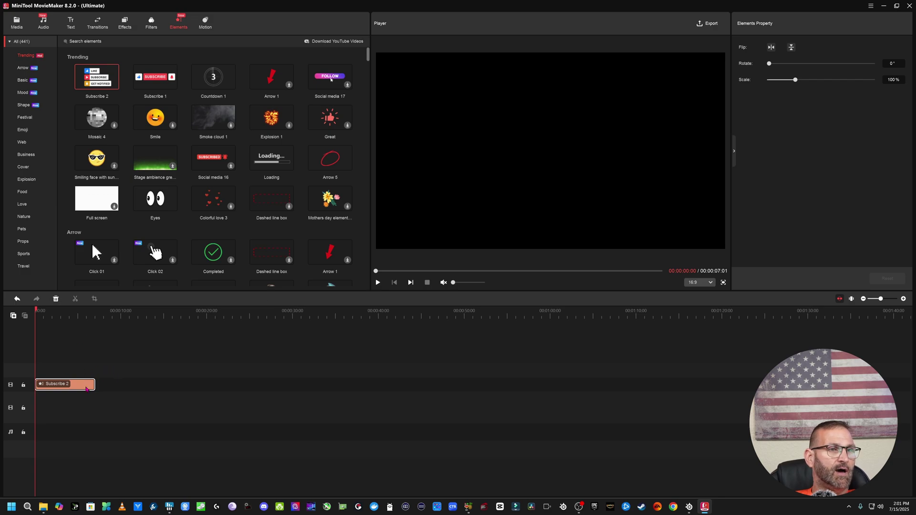
pyautogui.moveTo(802, 84); pyautogui.dragTo(848, 83)
pyautogui.click(378, 283)
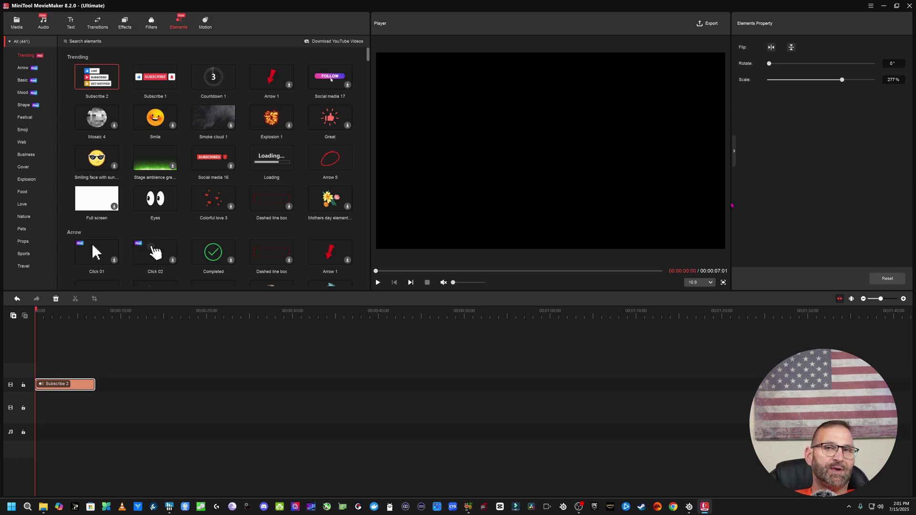
# - Add Smoke cloud 1 on a new track, stretched to end with Subscribe 2, and preview the intro
pyautogui.click(231, 125)
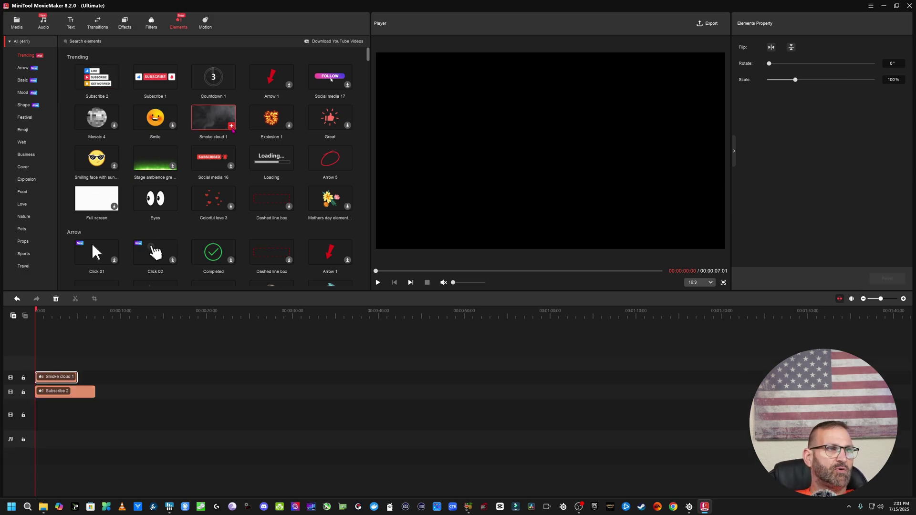
pyautogui.moveTo(76, 377); pyautogui.dragTo(95, 376)
pyautogui.click(377, 282)
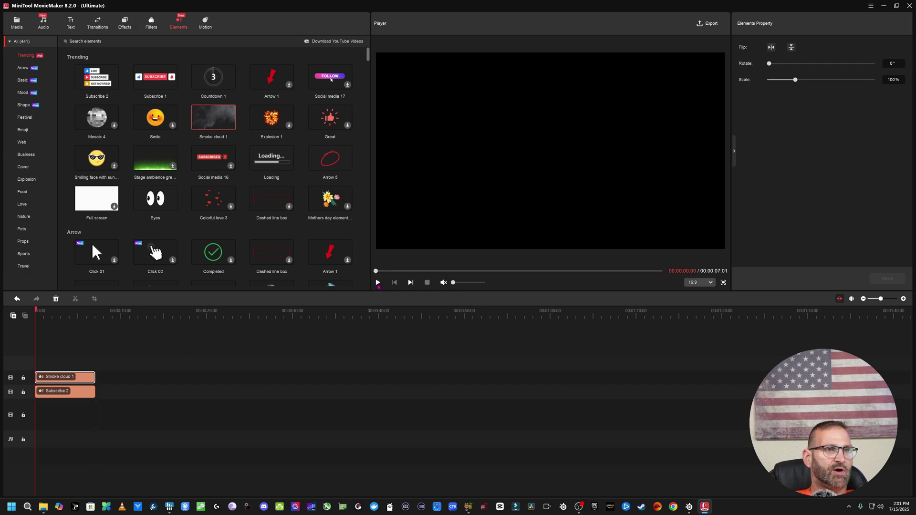
pyautogui.click(378, 283)
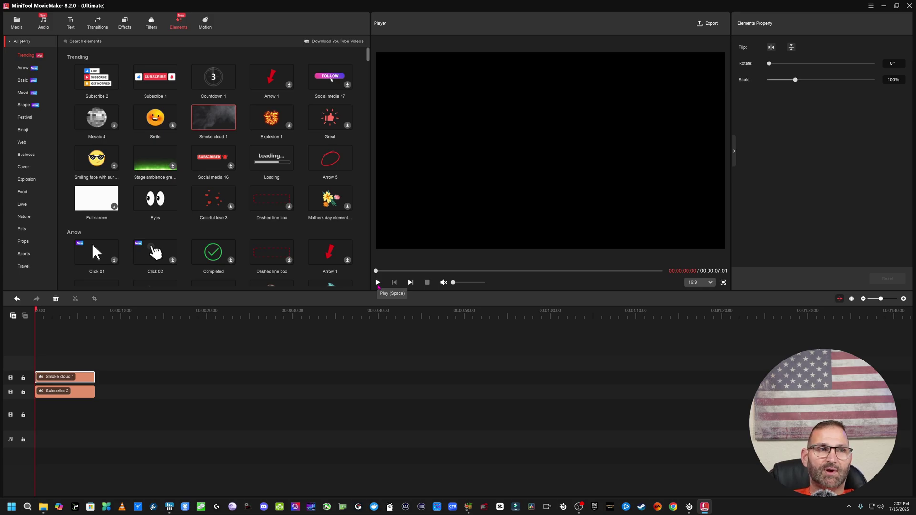
pyautogui.click(65, 392)
# - Add a Zoom in center and rotate right motion on a new track, stretch it to seven seconds, and preview it
pyautogui.click(205, 22)
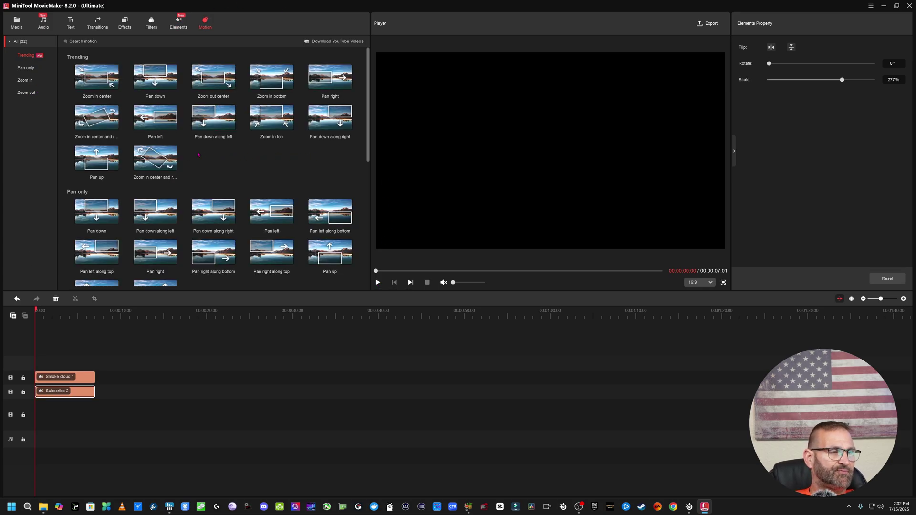
pyautogui.click(173, 166)
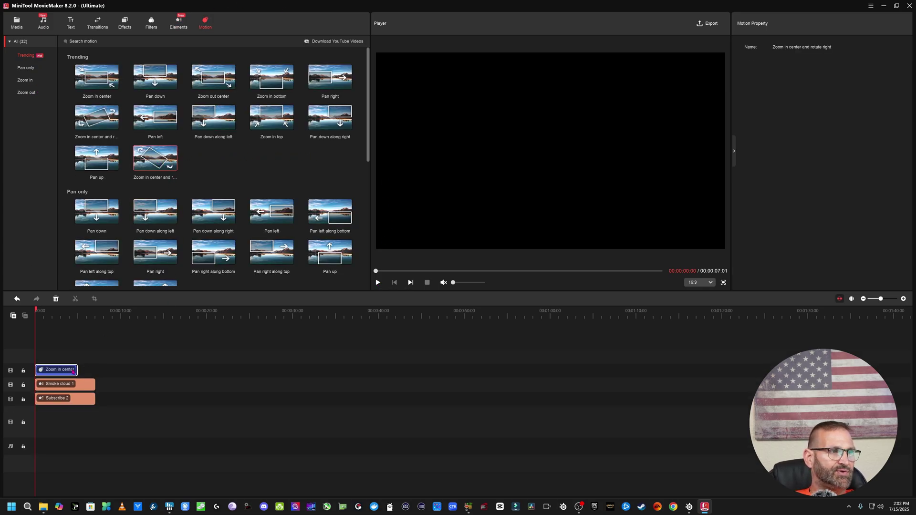
pyautogui.moveTo(73, 371); pyautogui.dragTo(95, 371)
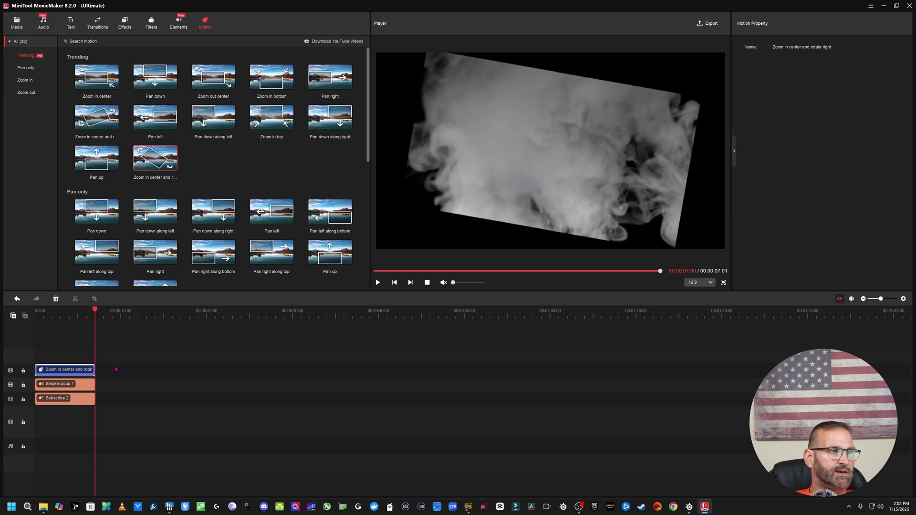
pyautogui.moveTo(73, 313); pyautogui.dragTo(36, 313)
pyautogui.click(377, 283)
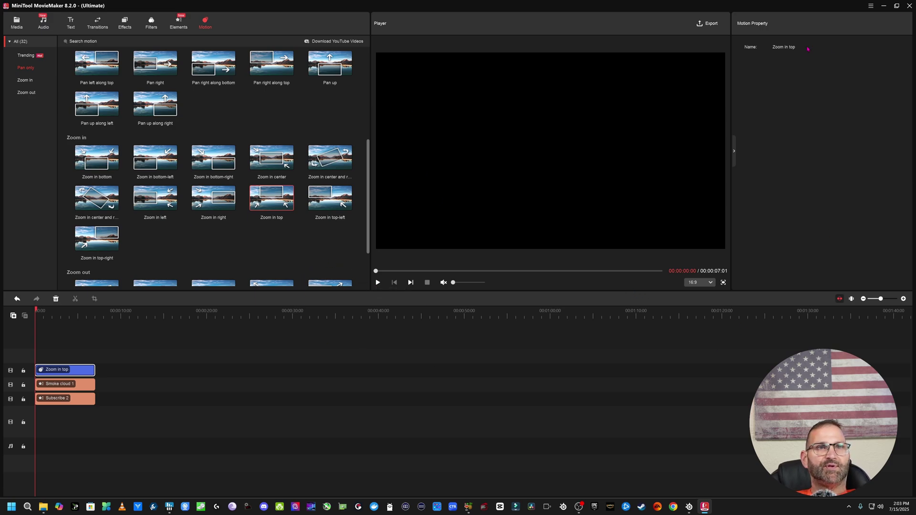
pyautogui.click(871, 6)
pyautogui.moveTo(865, 22)
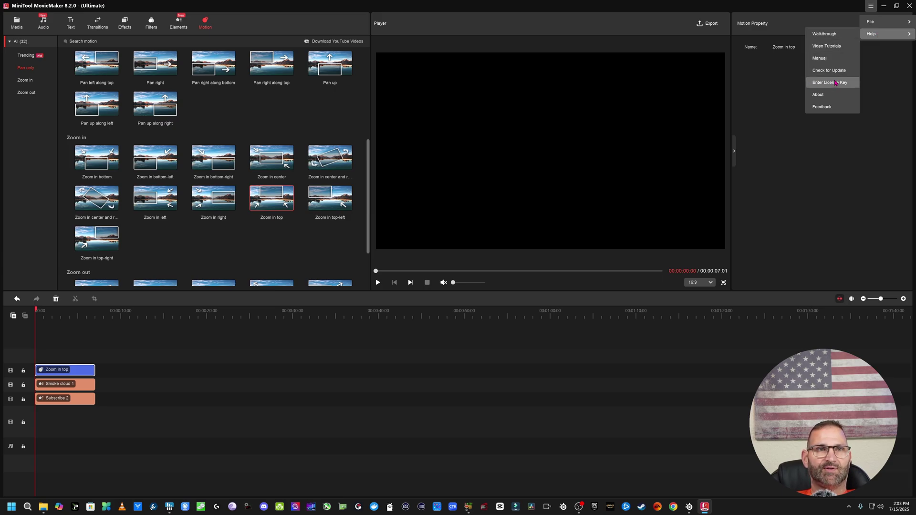
pyautogui.click(621, 328)
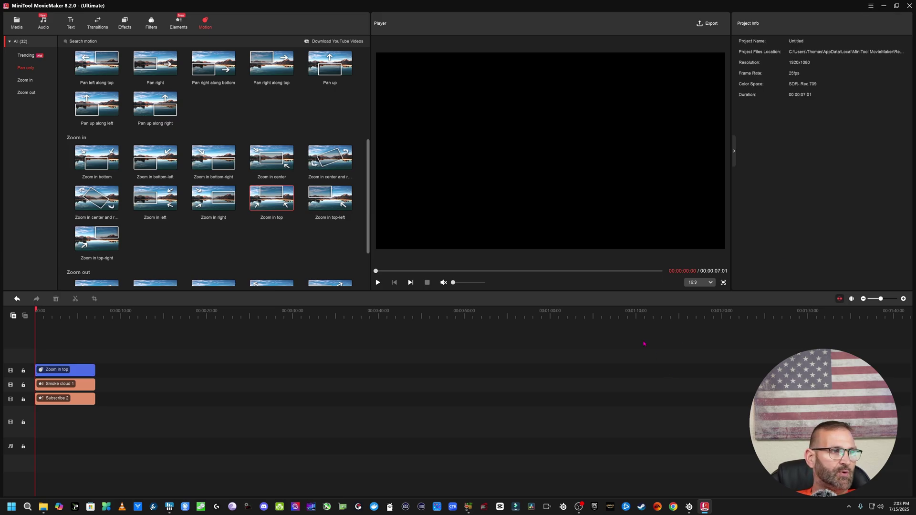
# - Move Smoke cloud 1 to start at seven seconds after Subscribe 2, making the project 13 seconds long
pyautogui.click(840, 298)
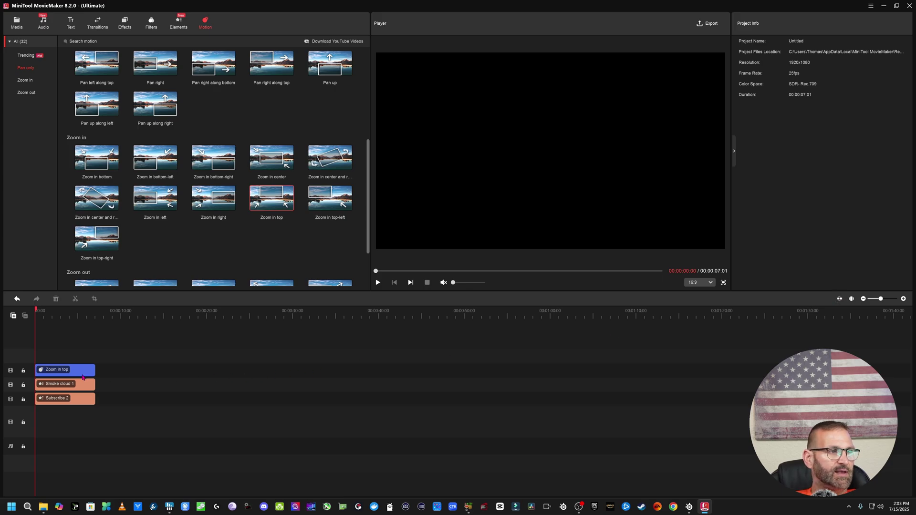
pyautogui.moveTo(75, 377); pyautogui.dragTo(96, 377)
pyautogui.click(840, 299)
pyautogui.click(284, 313)
pyautogui.click(156, 317)
pyautogui.click(298, 315)
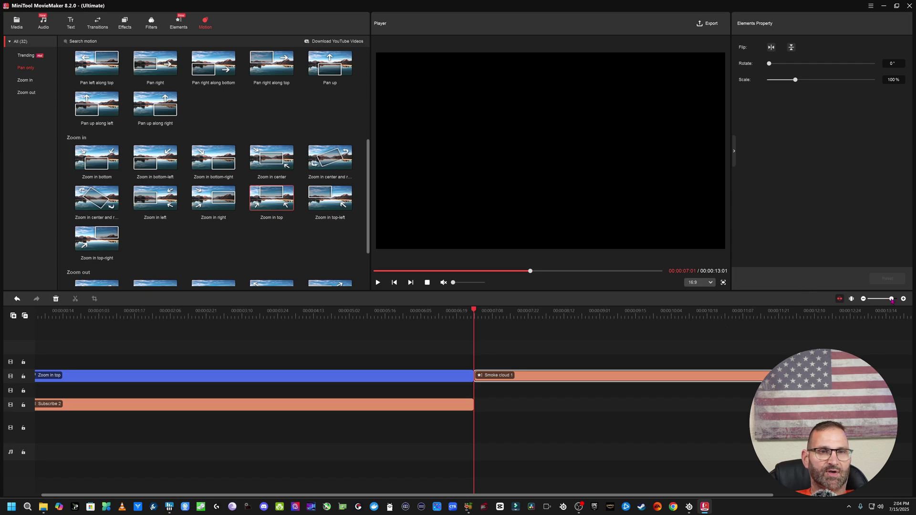
pyautogui.moveTo(891, 299); pyautogui.dragTo(876, 300)
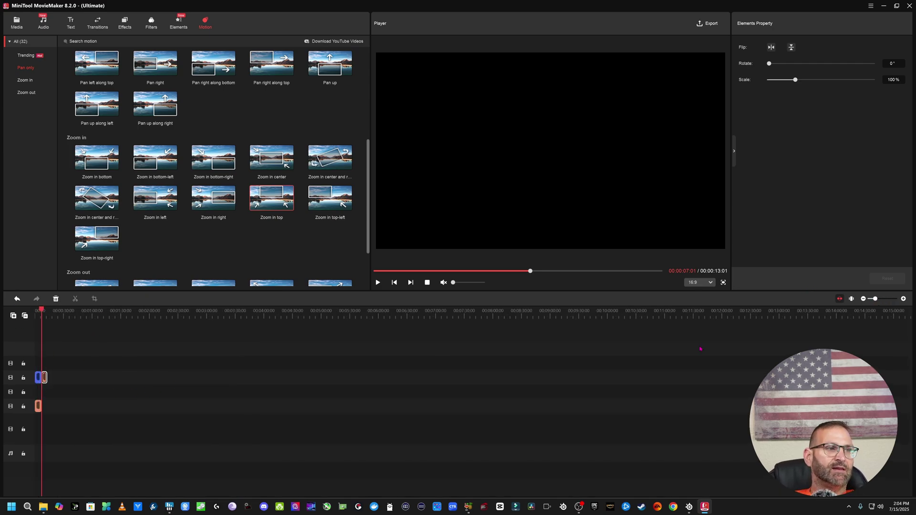
pyautogui.click(852, 300)
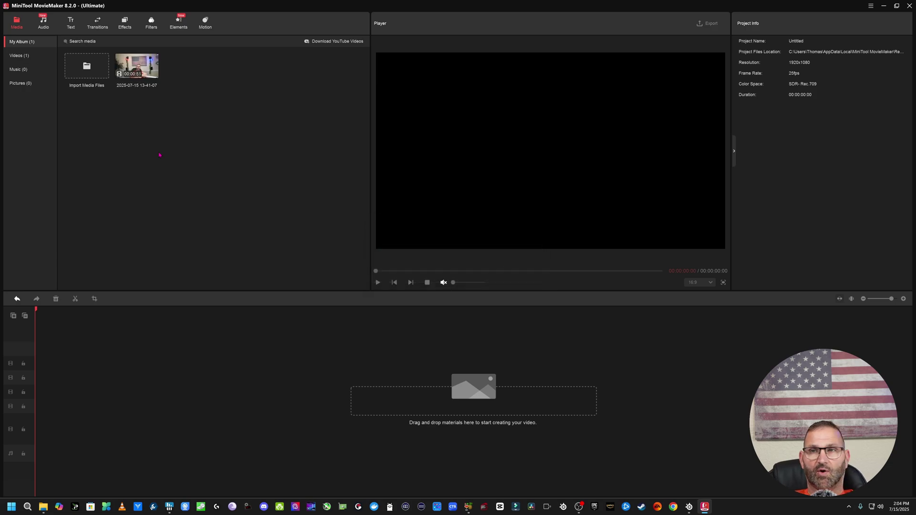
pyautogui.moveTo(141, 67); pyautogui.dragTo(84, 383)
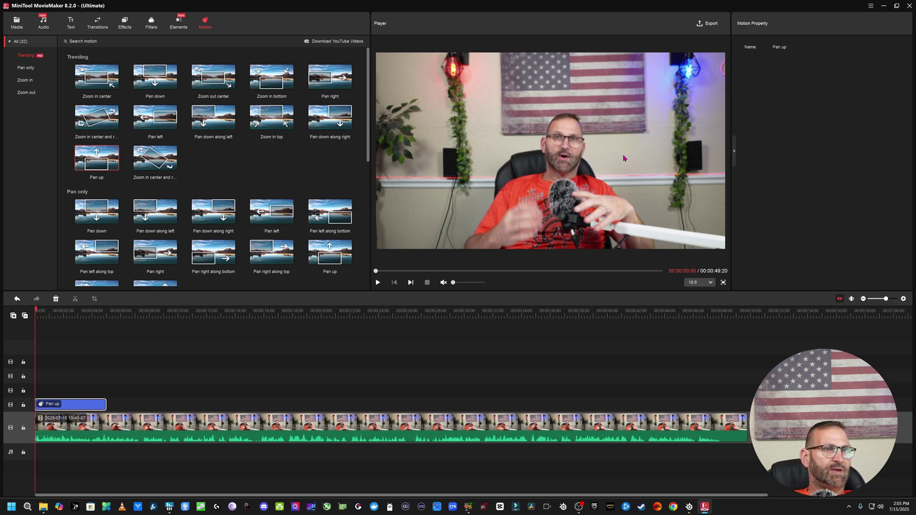
# - Lower the webcam clip's contrast to -6.7 and saturation to -8.6
pyautogui.click(242, 427)
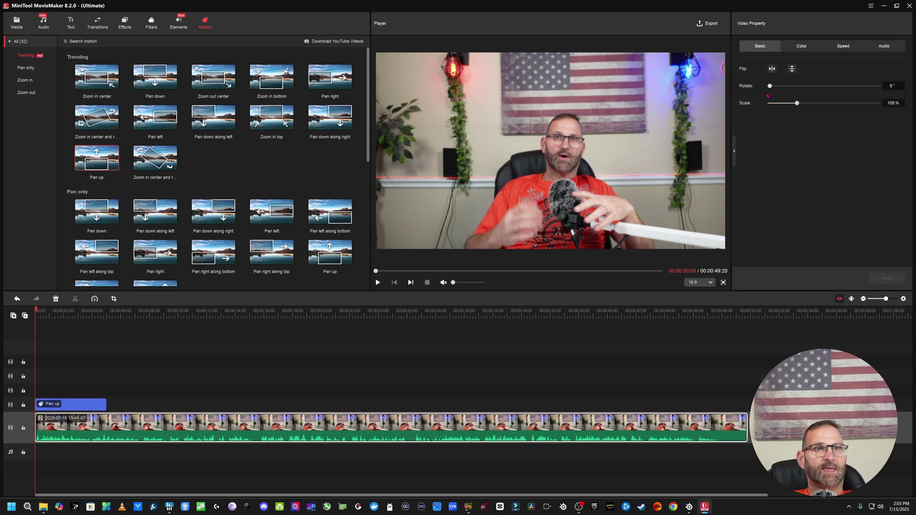
pyautogui.click(801, 47)
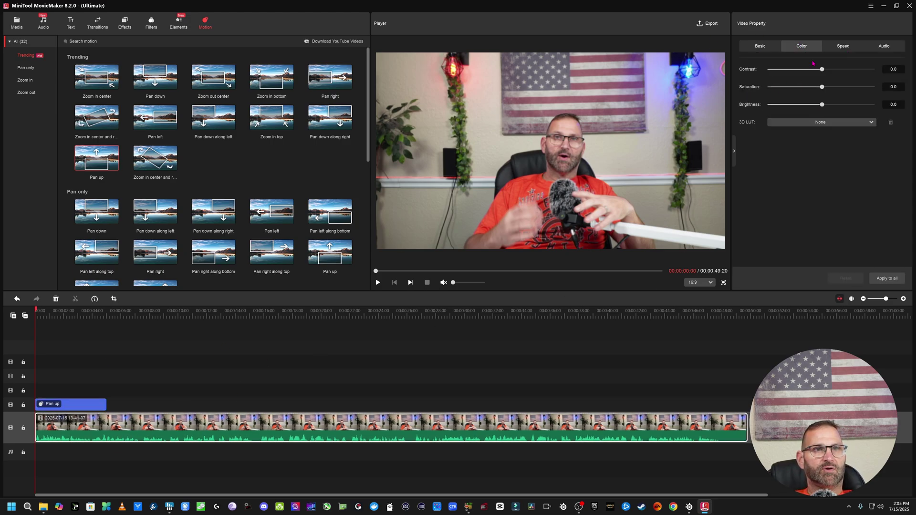
pyautogui.moveTo(829, 70)
pyautogui.mouseDown()
pyautogui.moveTo(864, 72)
pyautogui.moveTo(771, 71)
pyautogui.moveTo(822, 70)
pyautogui.mouseUp()
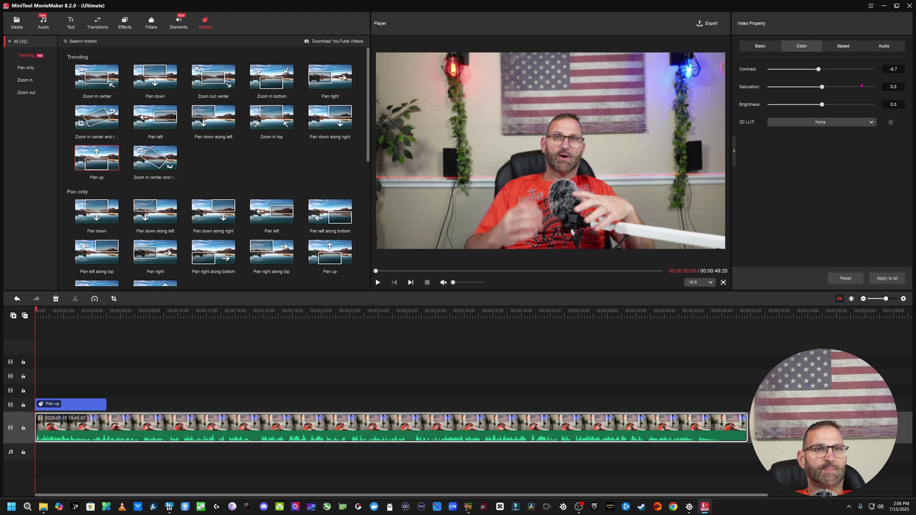
pyautogui.moveTo(821, 87)
pyautogui.mouseDown()
pyautogui.moveTo(888, 87)
pyautogui.moveTo(809, 87)
pyautogui.moveTo(817, 86)
pyautogui.mouseUp()
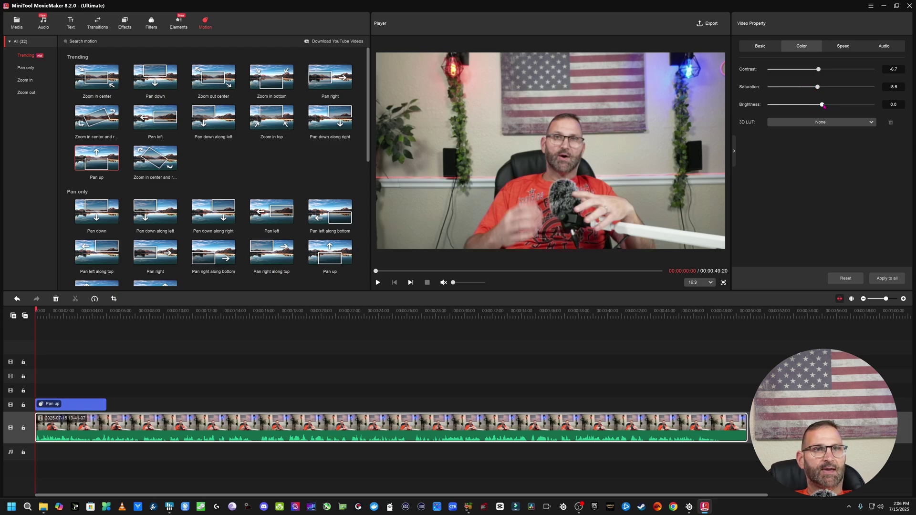
# - Check the clip's Speed and Audio settings, then return to the Color adjustments
pyautogui.click(843, 48)
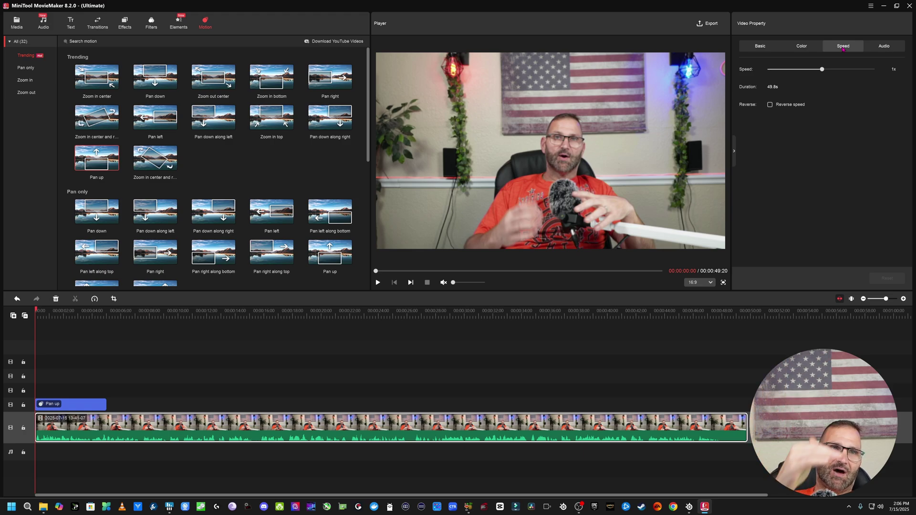
pyautogui.click(883, 49)
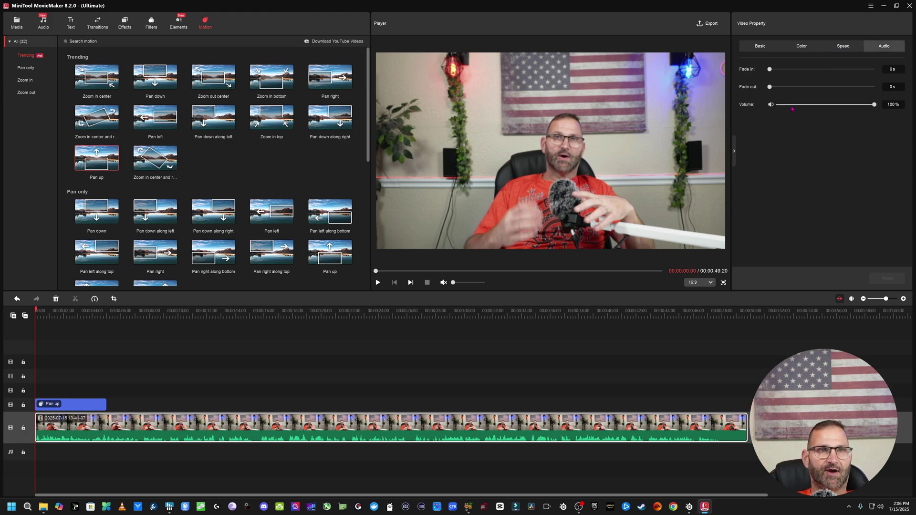
pyautogui.click(803, 47)
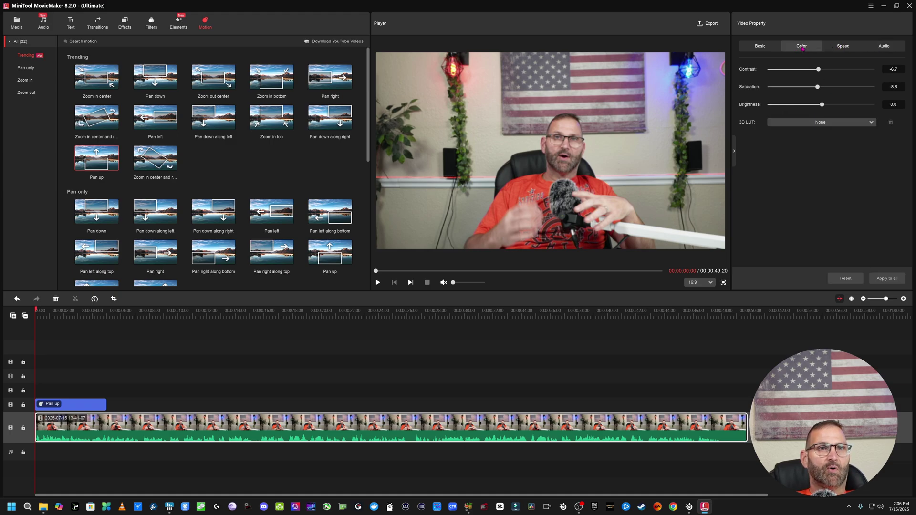
# - Apply the Star Wars 3D LUT to the clip and preview it
pyautogui.click(821, 122)
pyautogui.scroll(-5, 832, 181)
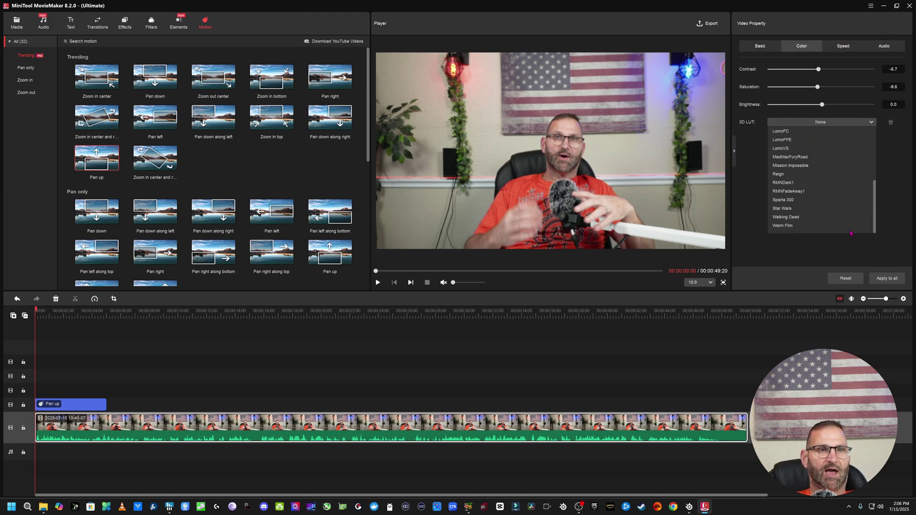
pyautogui.click(816, 208)
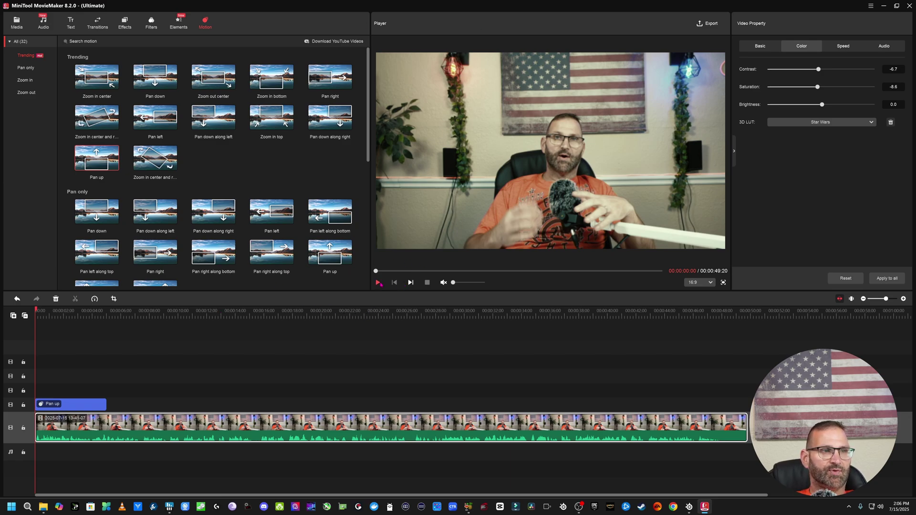
pyautogui.click(378, 282)
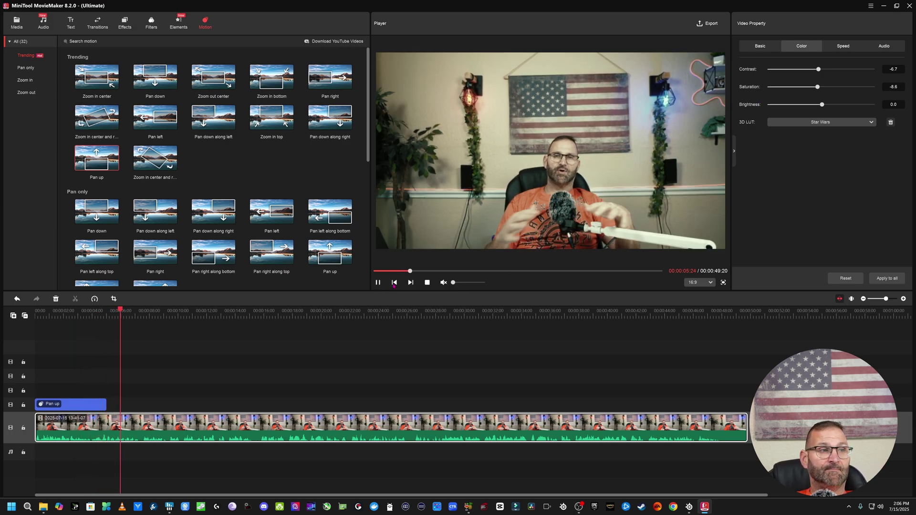
pyautogui.click(394, 283)
# - Try the Sparta 300 and Warm Film LUTs, then settle on Batman and preview it
pyautogui.click(846, 123)
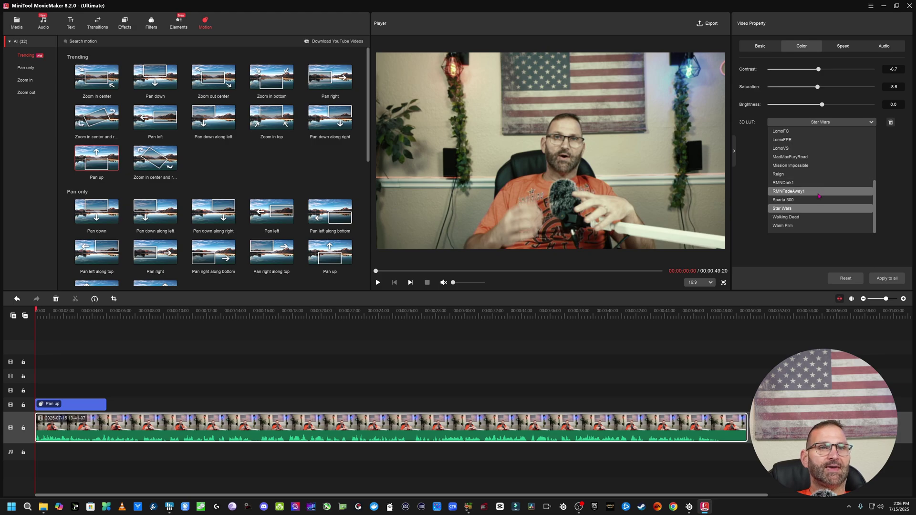
pyautogui.click(818, 200)
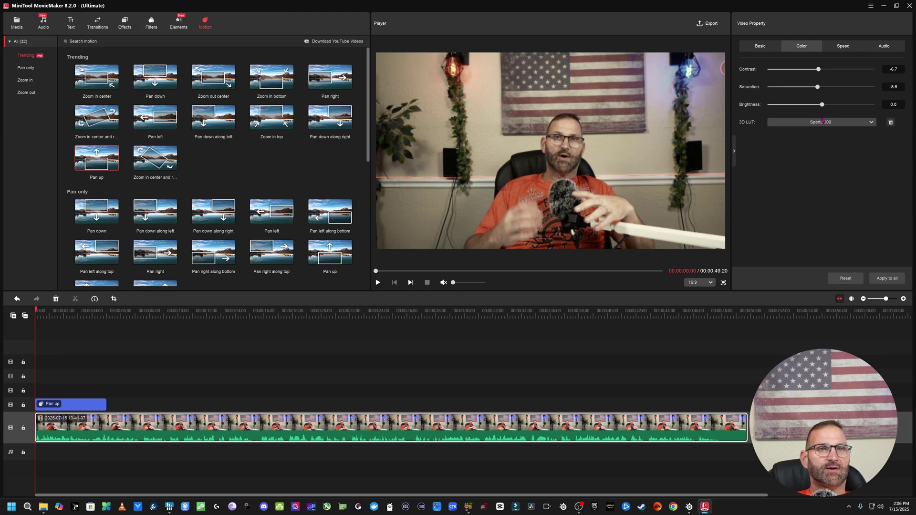
pyautogui.click(822, 122)
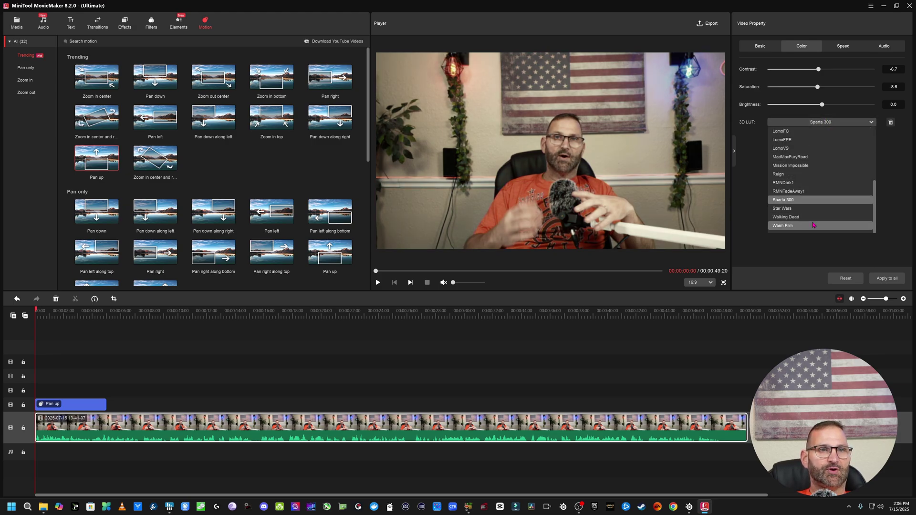
pyautogui.click(814, 225)
pyautogui.click(817, 124)
pyautogui.scroll(5, 804, 186)
pyautogui.click(810, 157)
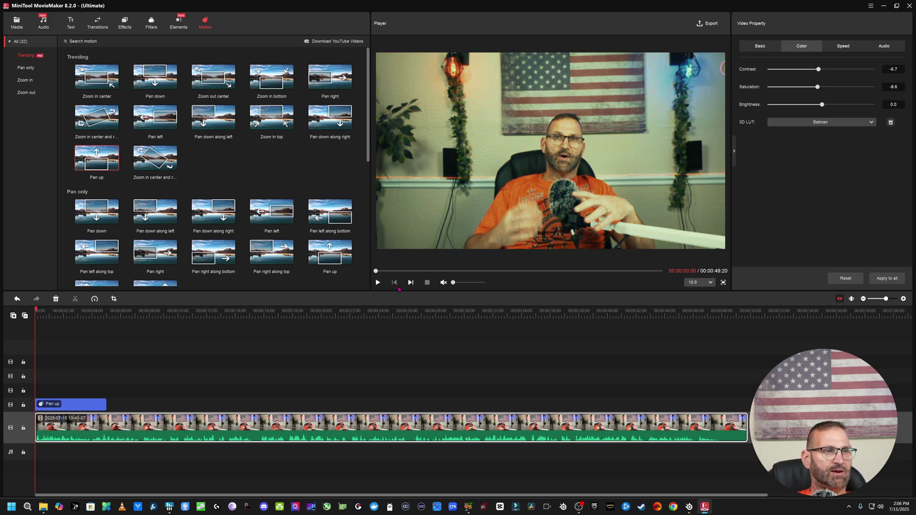
pyautogui.click(378, 283)
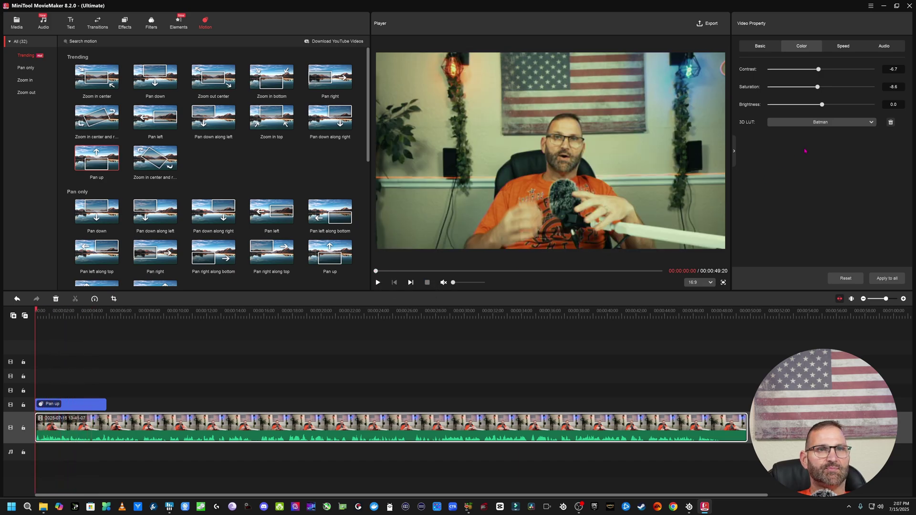
pyautogui.click(820, 122)
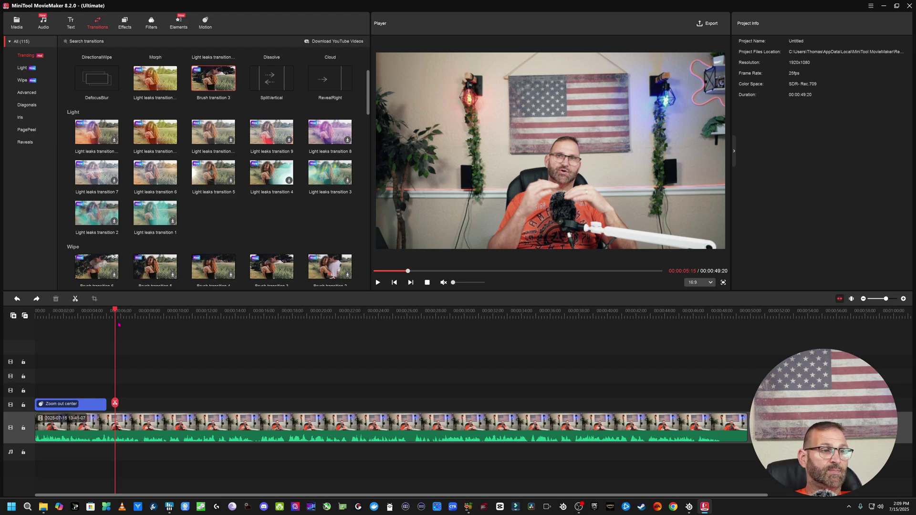
# - Split the webcam clip at about 17 seconds and insert the INTRO clip there
pyautogui.moveTo(115, 310); pyautogui.dragTo(284, 337)
pyautogui.click(287, 403)
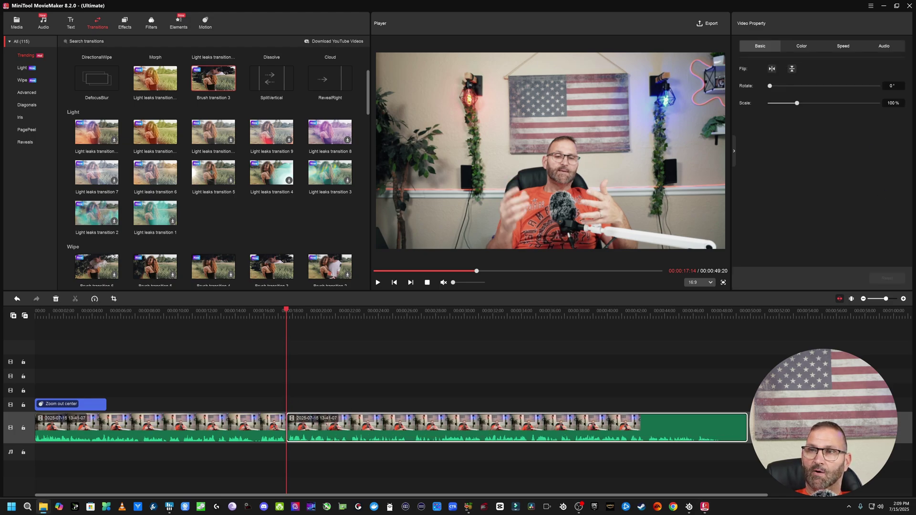
pyautogui.moveTo(293, 392); pyautogui.dragTo(288, 434)
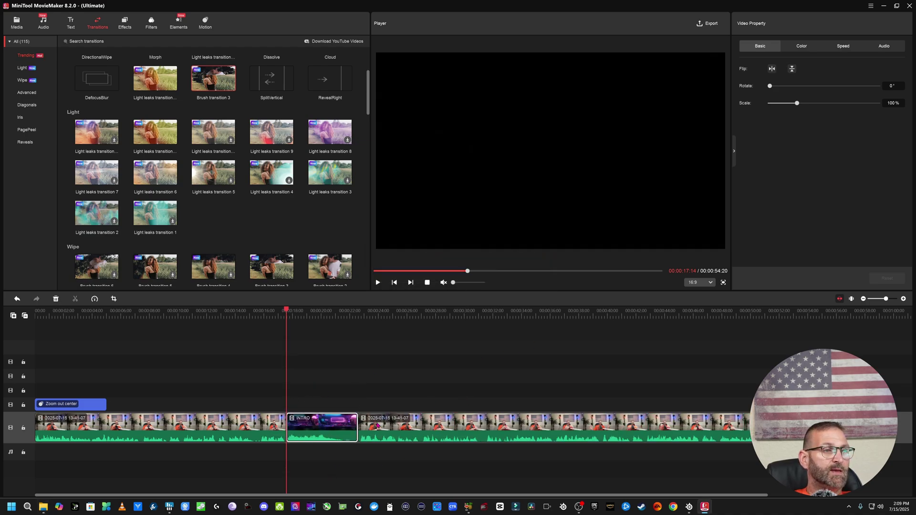
# - Play from just before the cut to check the transition into INTRO
pyautogui.click(337, 316)
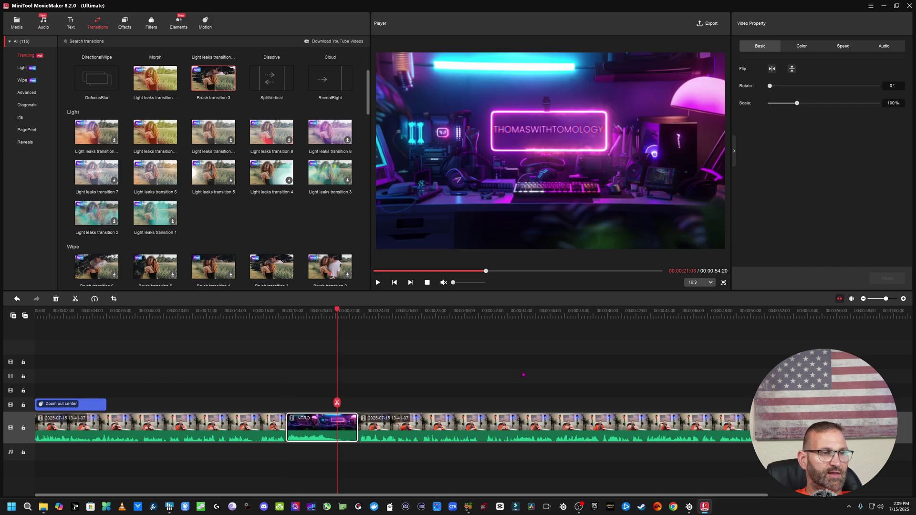
pyautogui.click(270, 316)
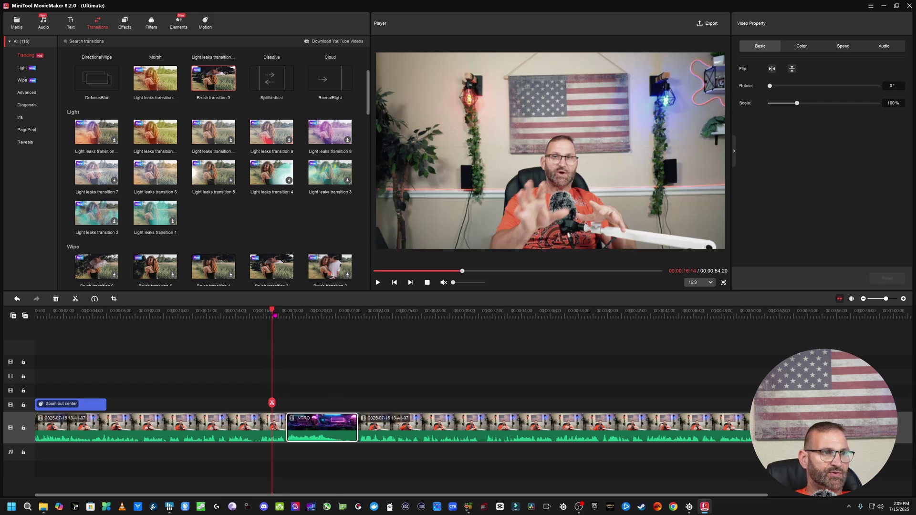
pyautogui.click(278, 316)
pyautogui.click(378, 282)
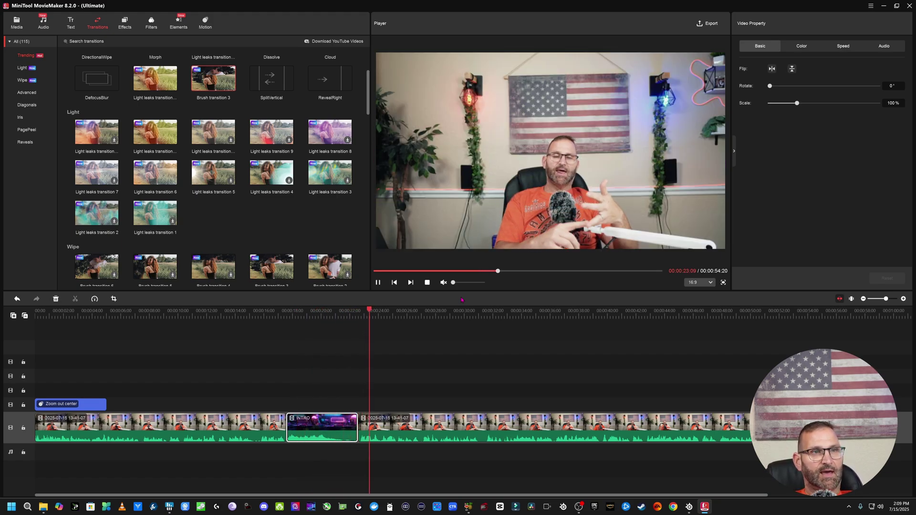
pyautogui.click(428, 282)
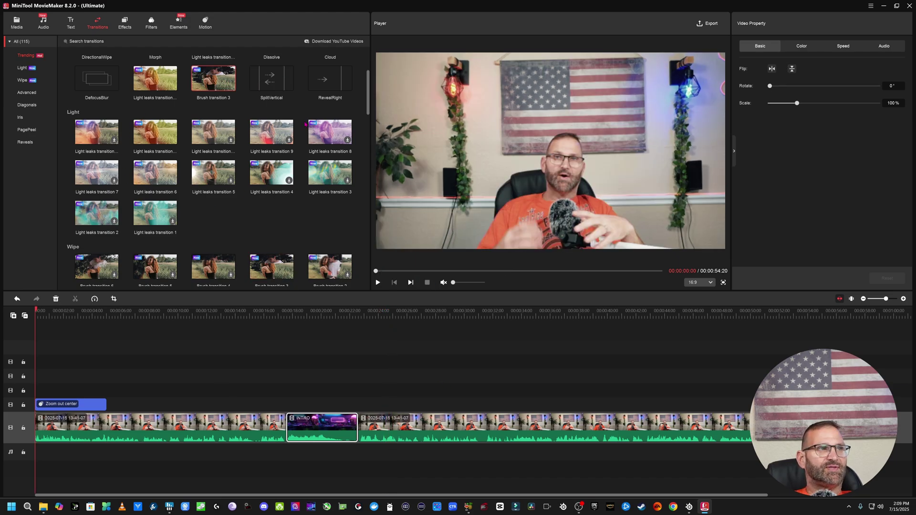
# - Place Brush transition 3 after the INTRO clip on the main track, dismissing the subtrack error
pyautogui.moveTo(217, 85)
pyautogui.moveTo(215, 83); pyautogui.dragTo(364, 398)
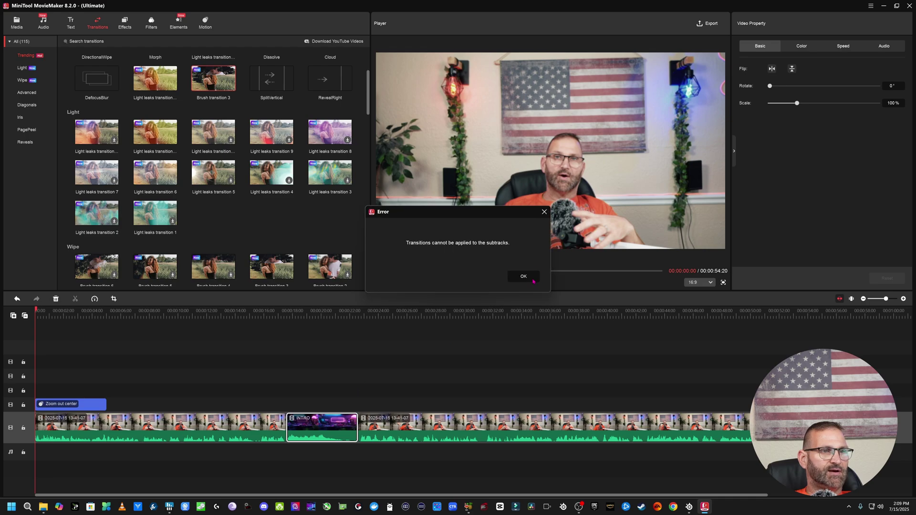
pyautogui.click(523, 277)
pyautogui.moveTo(230, 84)
pyautogui.mouseDown()
pyautogui.moveTo(226, 130)
pyautogui.moveTo(359, 427)
pyautogui.mouseUp()
# - Preview Brush transition 3 from about 17 seconds and select it to view its properties
pyautogui.click(339, 314)
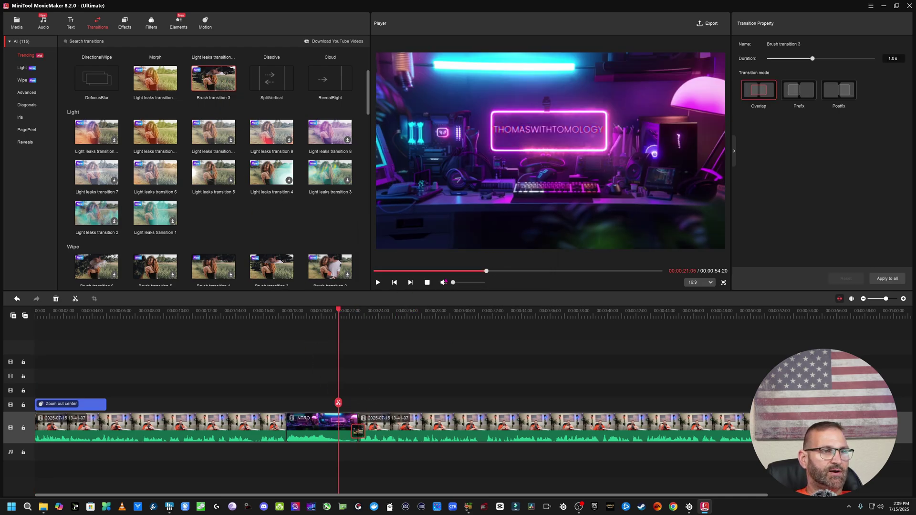
pyautogui.click(279, 313)
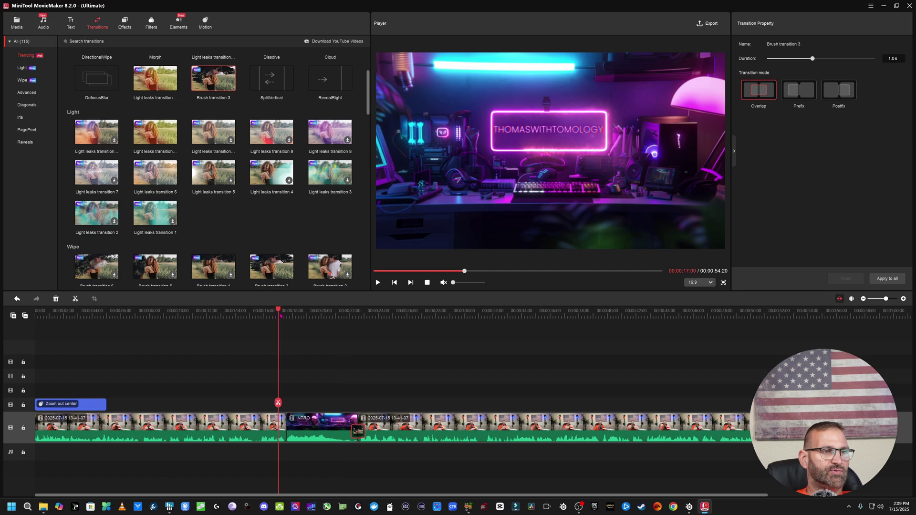
pyautogui.click(378, 283)
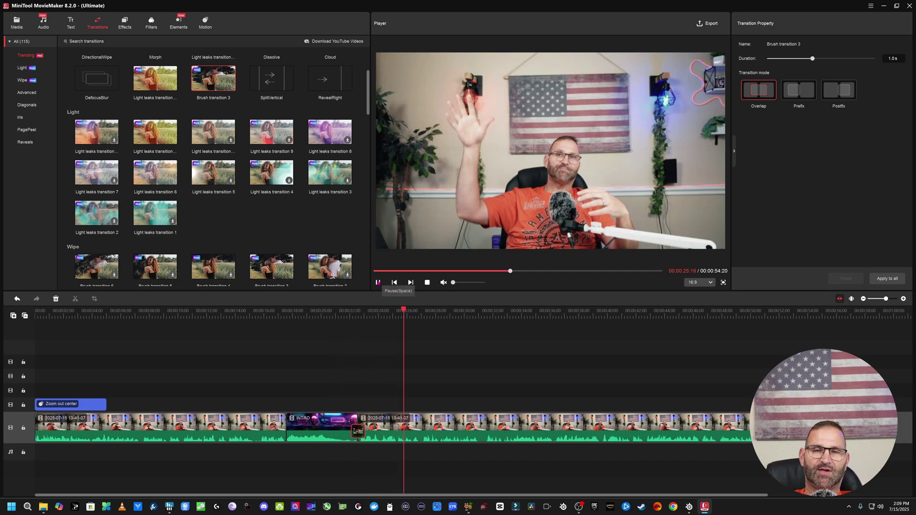
pyautogui.click(428, 282)
pyautogui.click(358, 432)
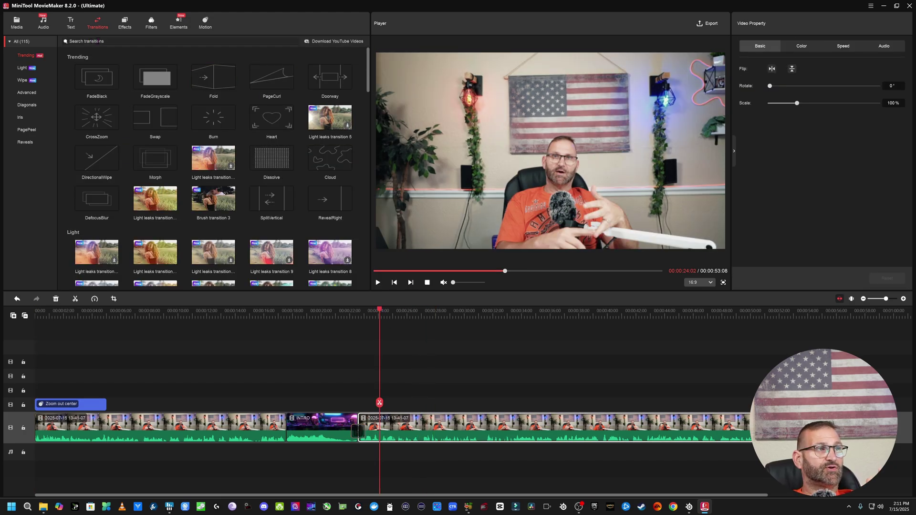
# - Search the transitions library for fade transitions and move the playhead to about 19 seconds
pyautogui.click(108, 41)
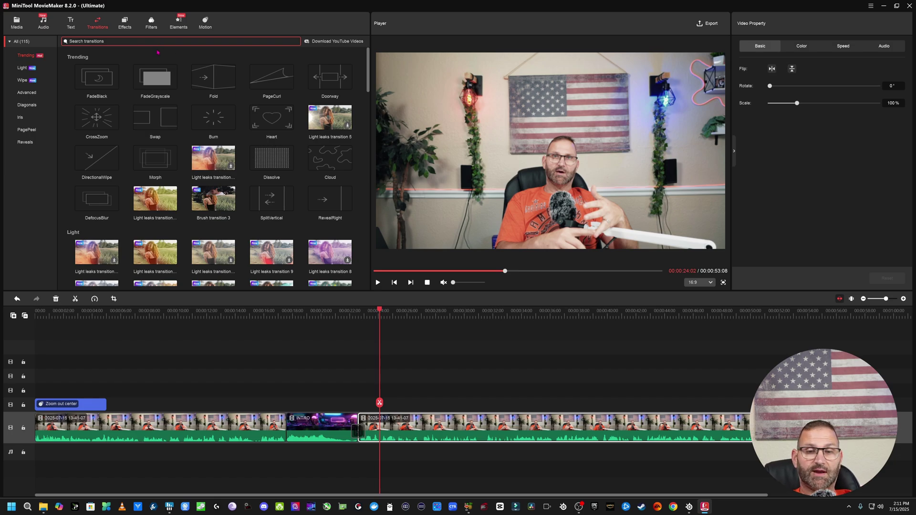
pyautogui.write('FADE')
pyautogui.press('Return')
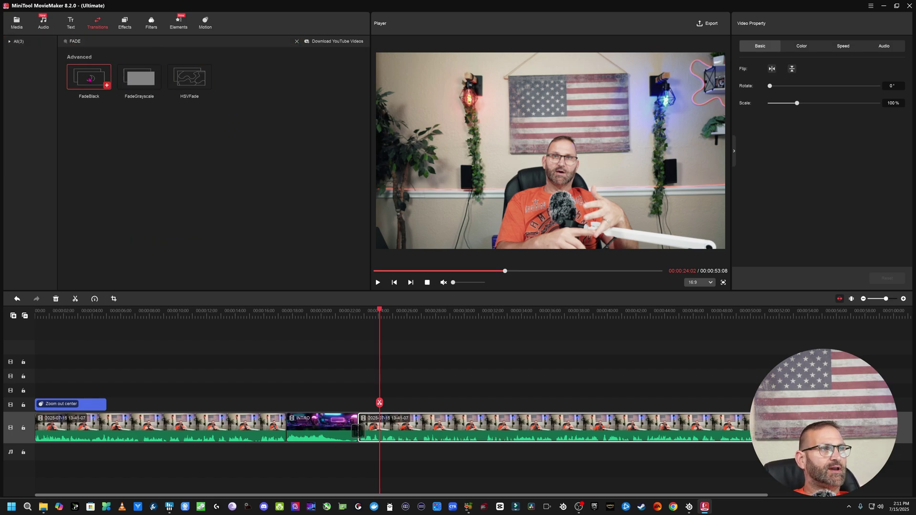
pyautogui.click(320, 315)
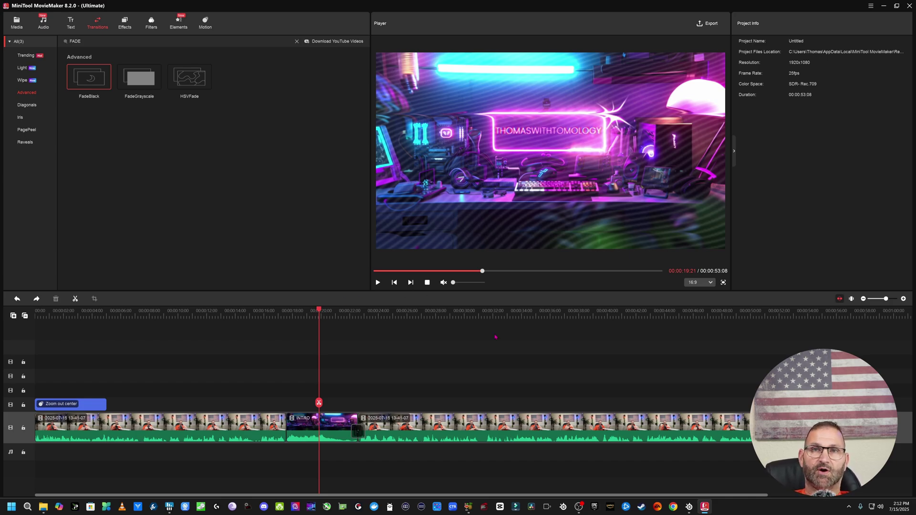
# - Open the Export dialog and review resolution and frame rate, keeping 1920x1080 and 25 fps
pyautogui.click(716, 25)
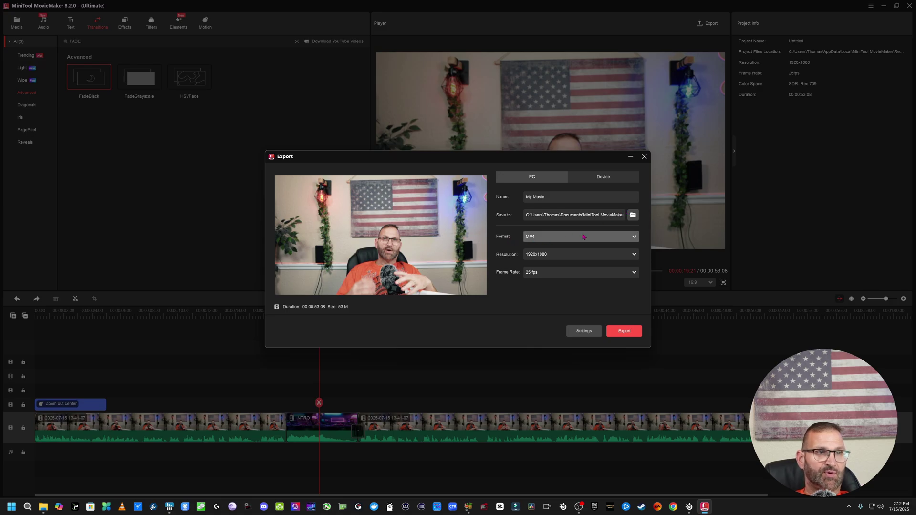
pyautogui.click(567, 255)
pyautogui.click(554, 273)
pyautogui.click(563, 272)
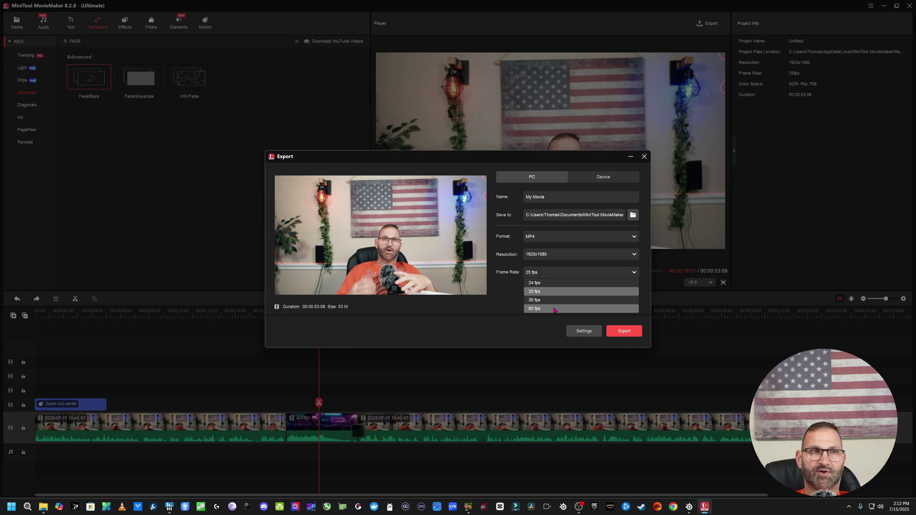
pyautogui.click(517, 321)
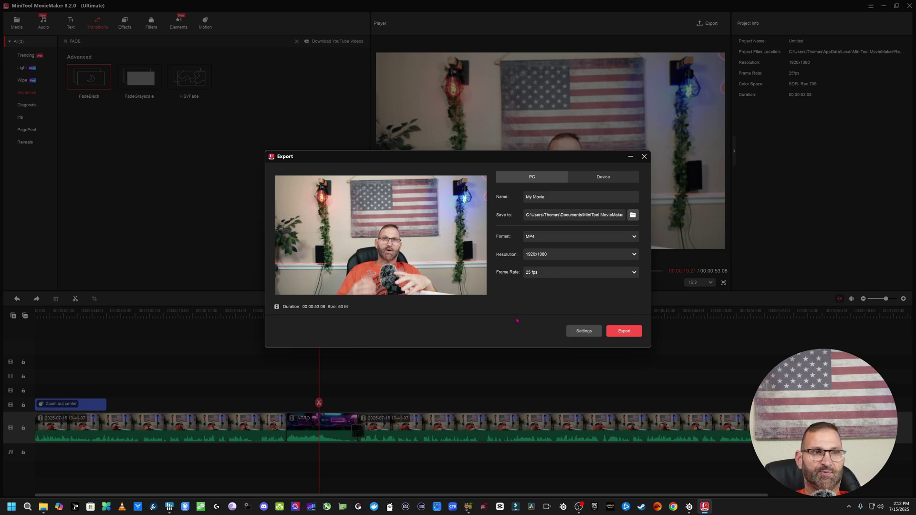
# - In export Settings choose h264_nvenc, 3840x2160, 150000 bit rate and 60 fps
pyautogui.click(585, 333)
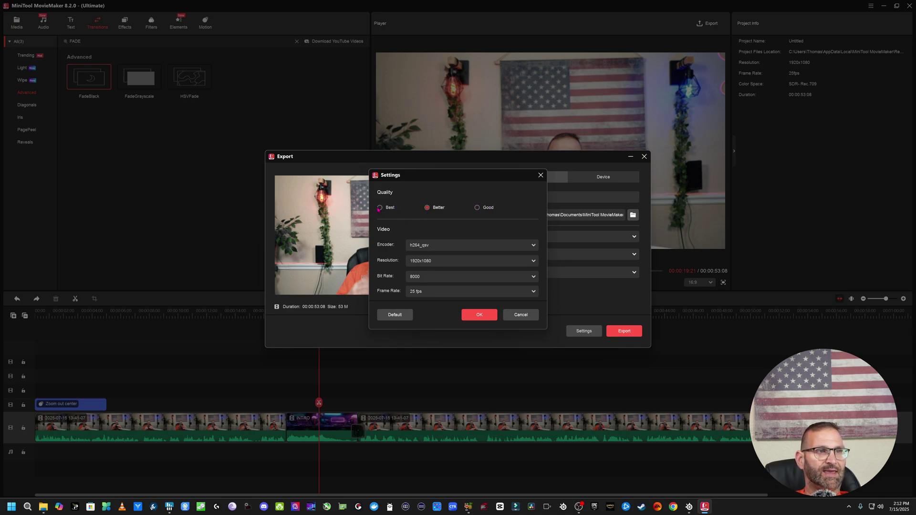
pyautogui.click(453, 245)
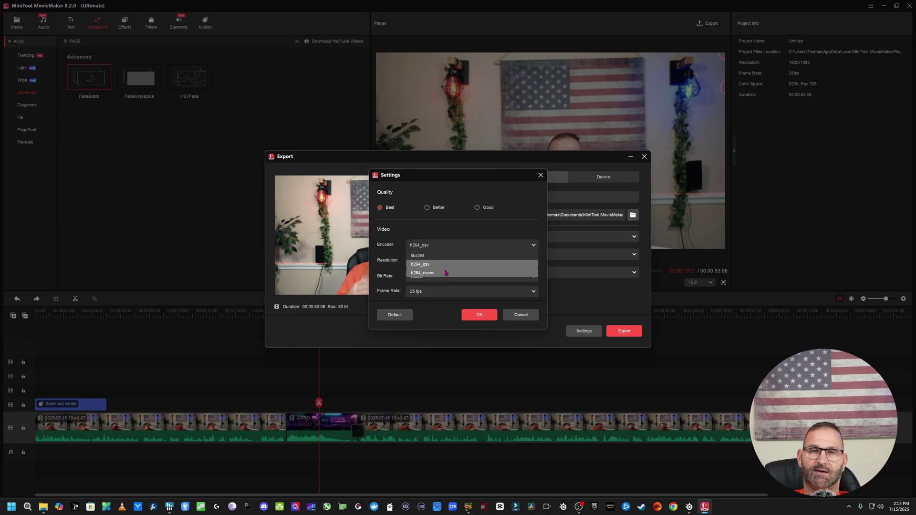
pyautogui.click(434, 274)
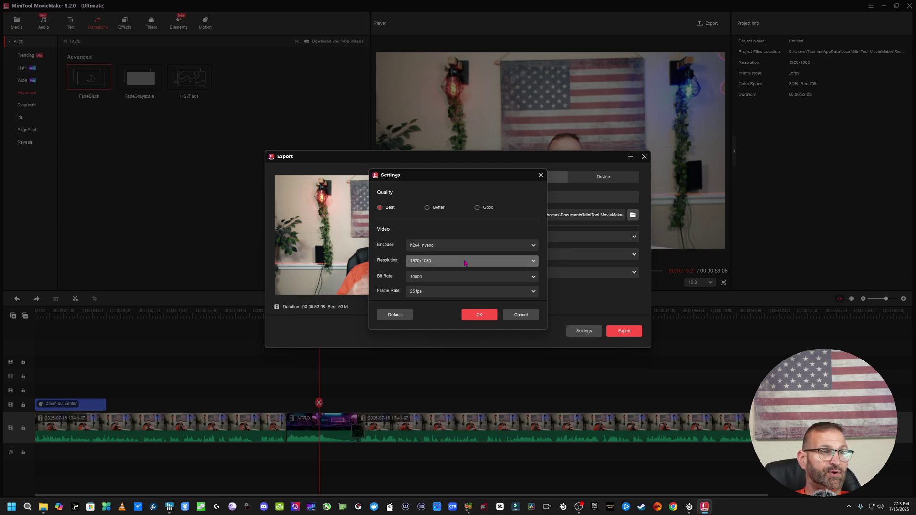
pyautogui.click(451, 261)
pyautogui.click(451, 272)
pyautogui.click(447, 276)
pyautogui.click(473, 381)
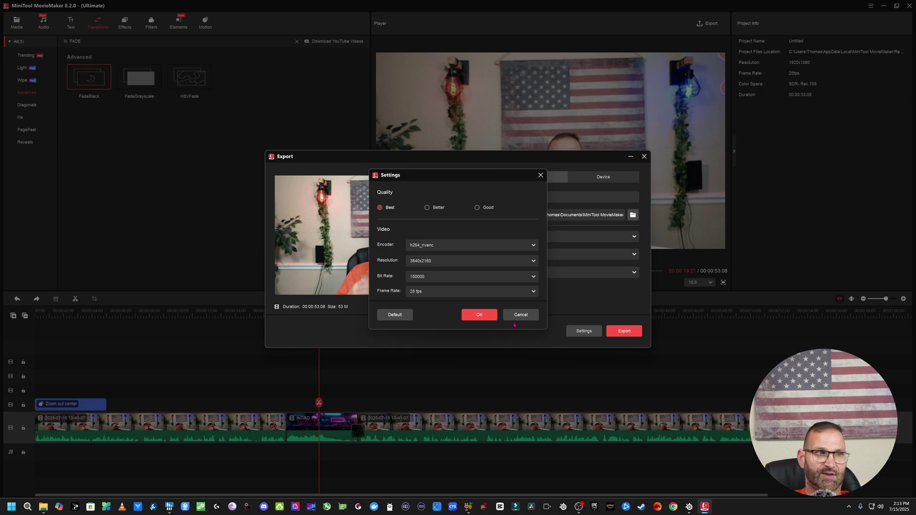
pyautogui.click(451, 291)
pyautogui.click(520, 328)
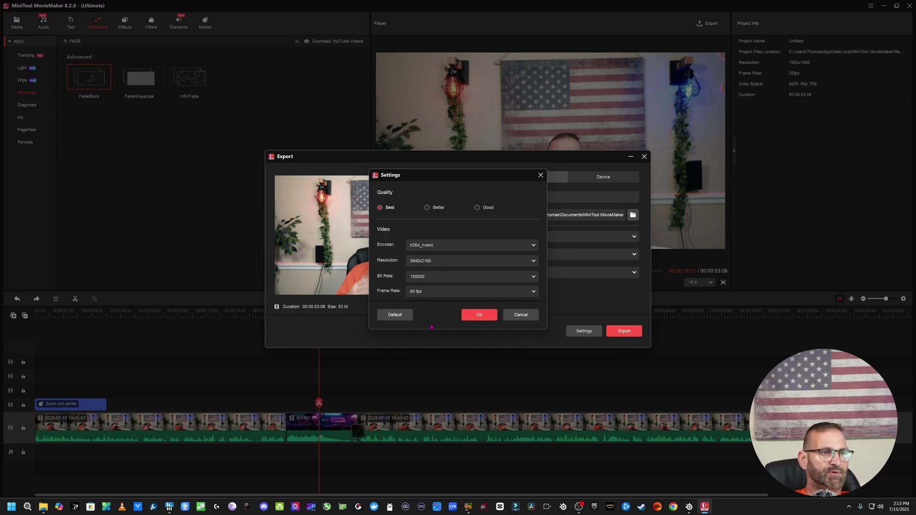
# - Confirm the settings, look at the Device export formats, then return to PC MP4 export
pyautogui.click(479, 316)
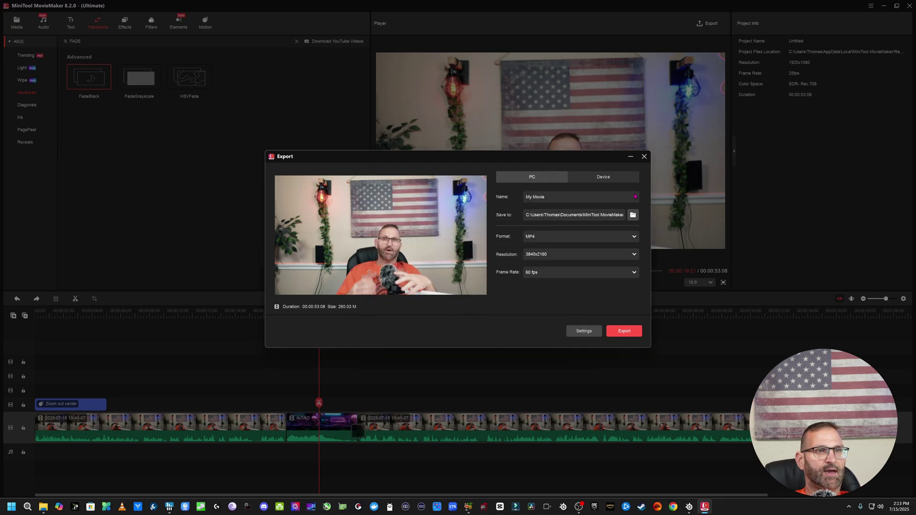
pyautogui.click(606, 176)
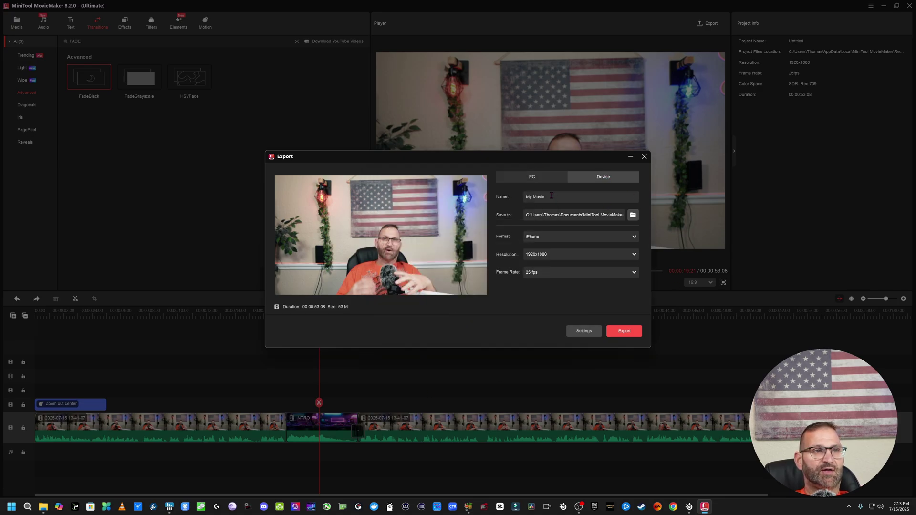
pyautogui.click(573, 237)
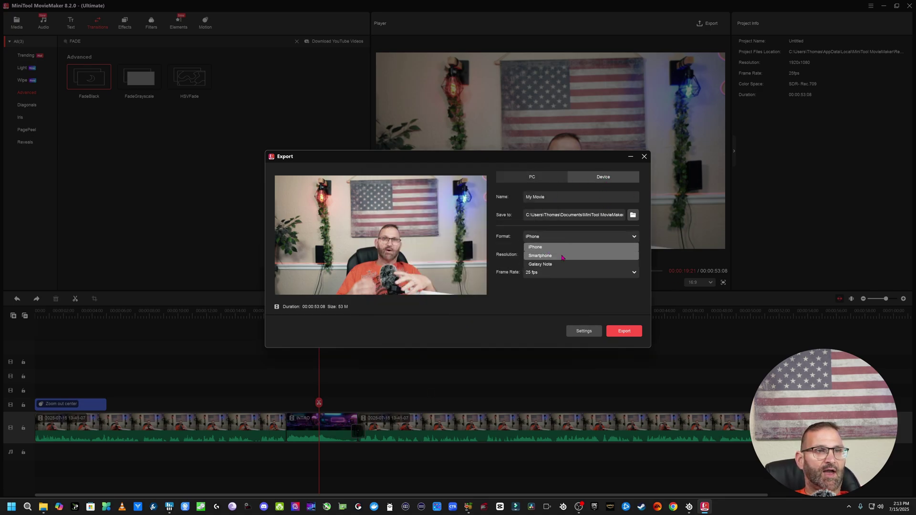
pyautogui.click(578, 247)
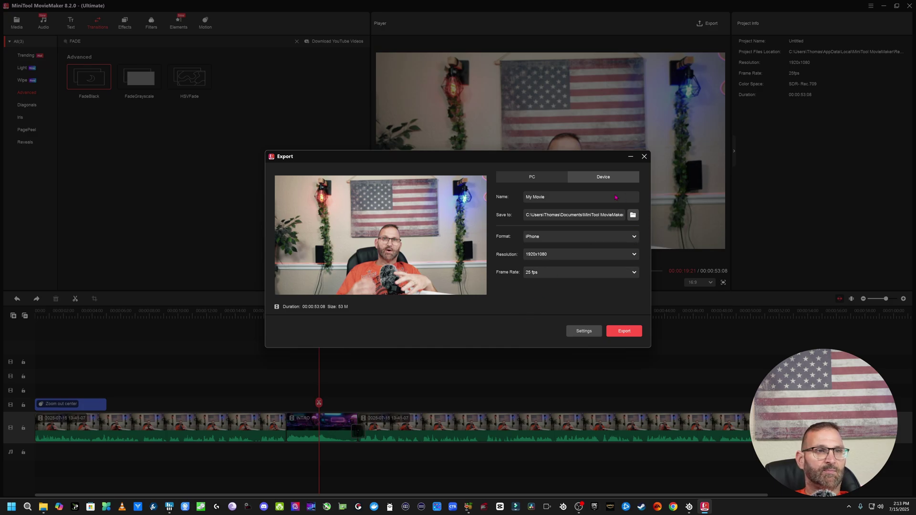
pyautogui.click(532, 178)
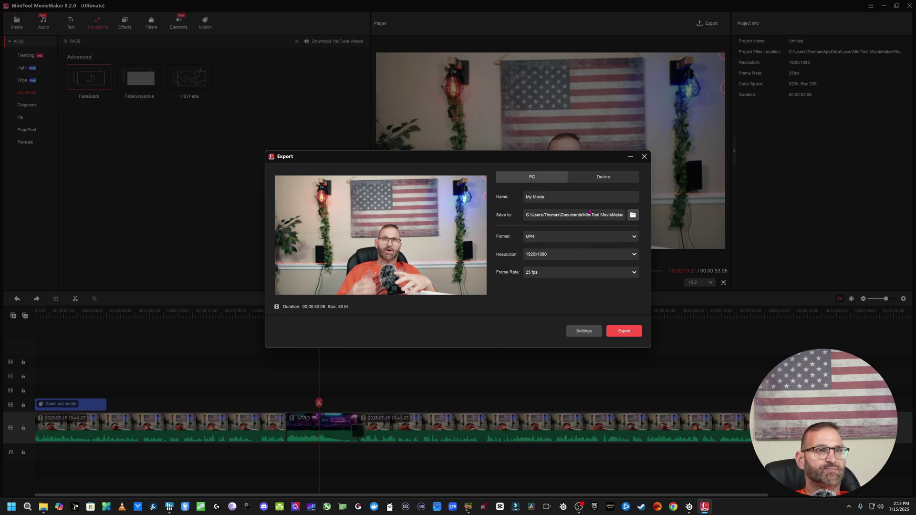
# - Reapply h264_nvenc, 3840x2160, 150000 bit rate and 60 fps, then export the movie
pyautogui.click(584, 331)
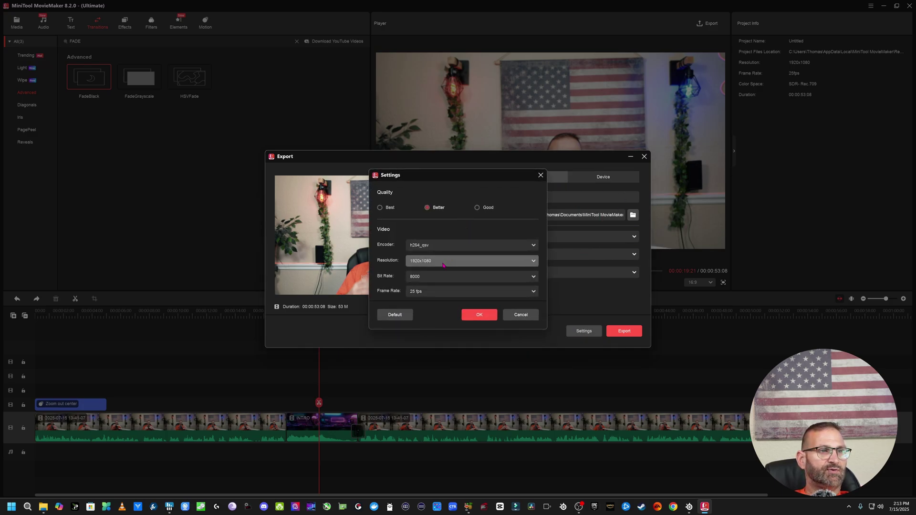
pyautogui.click(470, 245)
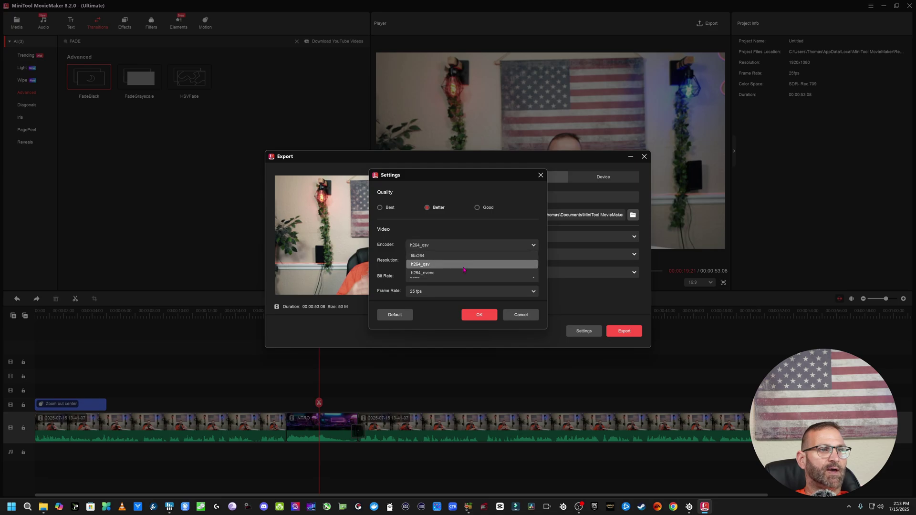
pyautogui.click(464, 273)
pyautogui.click(458, 261)
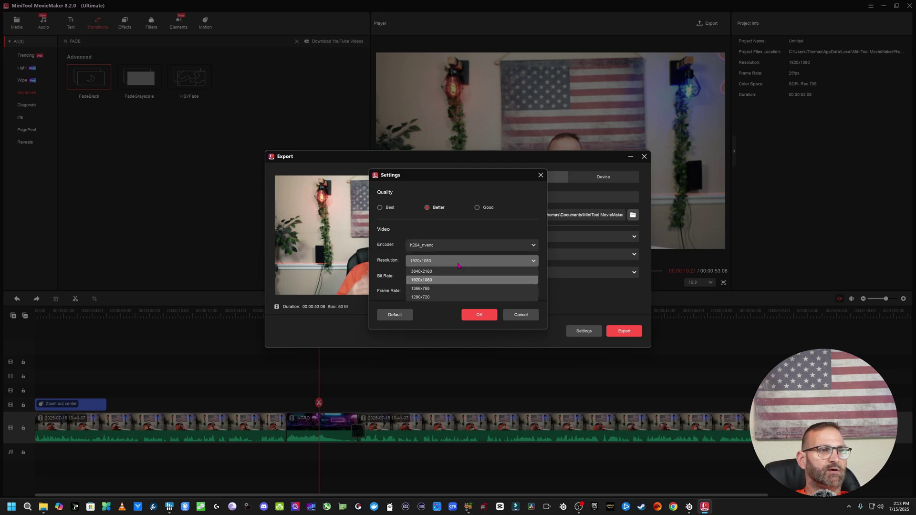
pyautogui.click(453, 272)
pyautogui.click(449, 277)
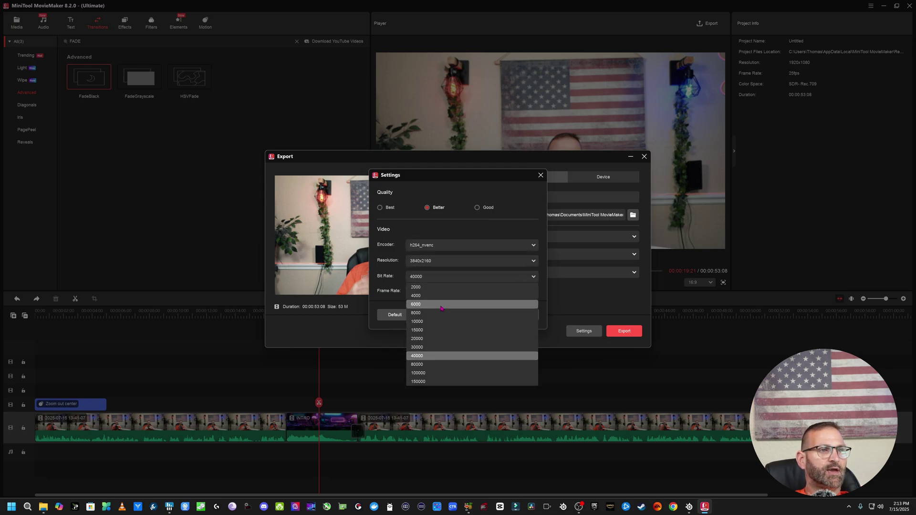
pyautogui.click(455, 374)
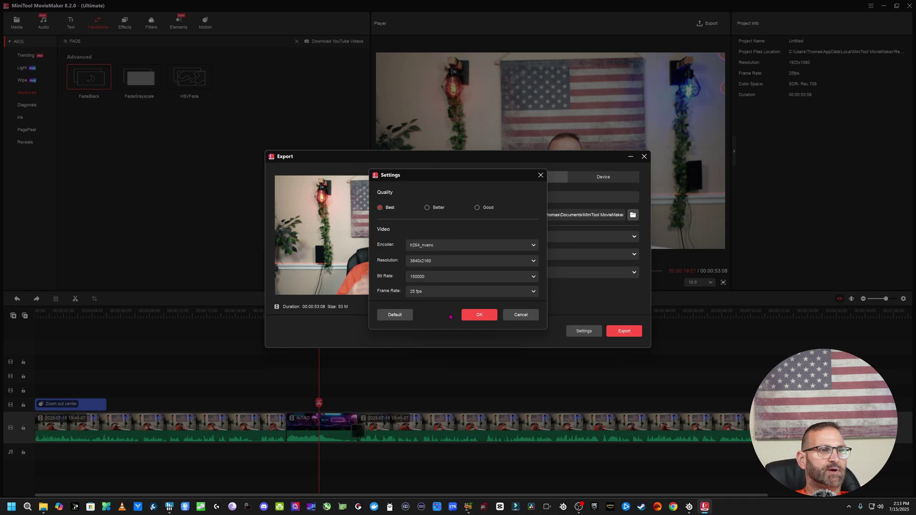
pyautogui.click(458, 291)
pyautogui.click(430, 326)
pyautogui.click(480, 315)
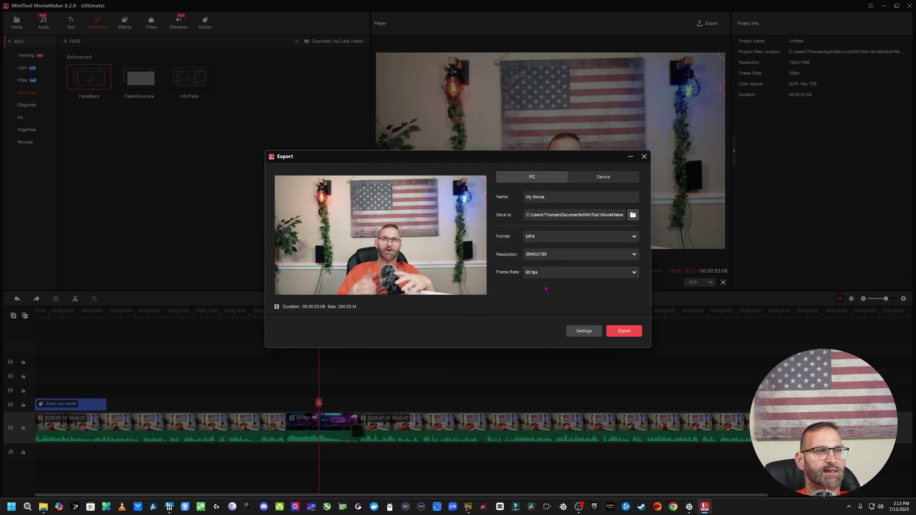
pyautogui.click(627, 333)
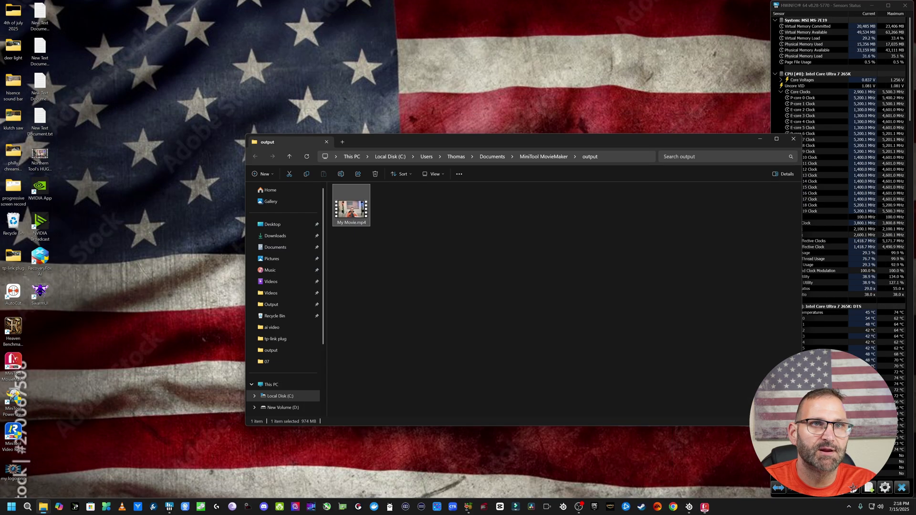
# - Open My Movie.mp4 from the output folder for playback
pyautogui.press('Return')
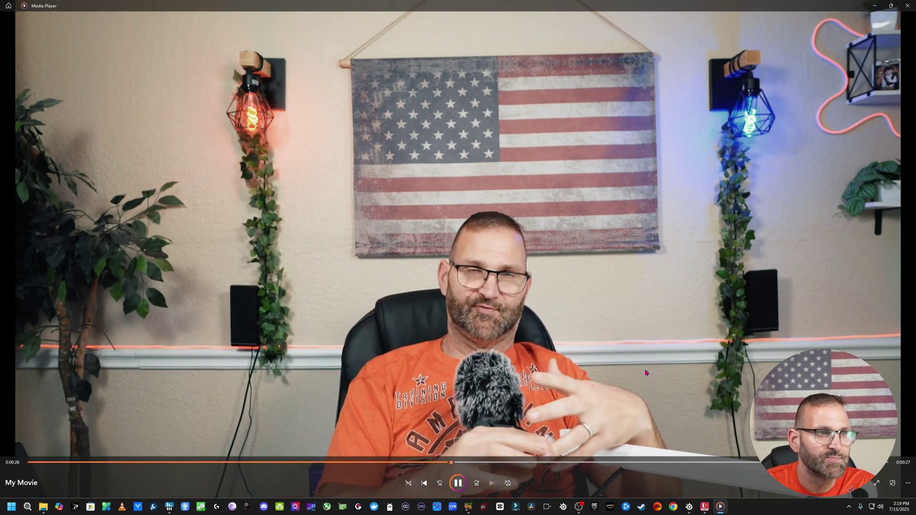
# - Close Media Player after watching My Movie play back
pyautogui.click(907, 5)
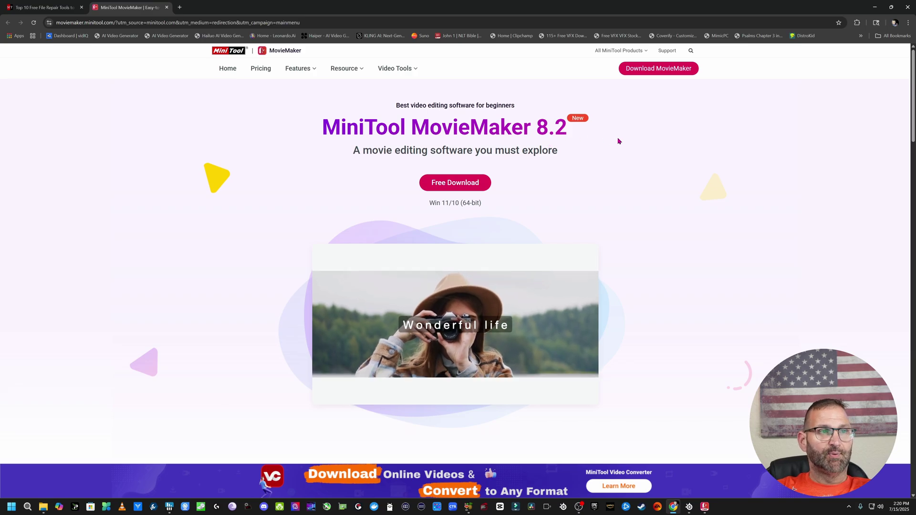
# - Scroll the MiniTool MovieMaker homepage down to the Export 4K/1080P Videos Without Watermark section
pyautogui.scroll(-3, 504, 264)
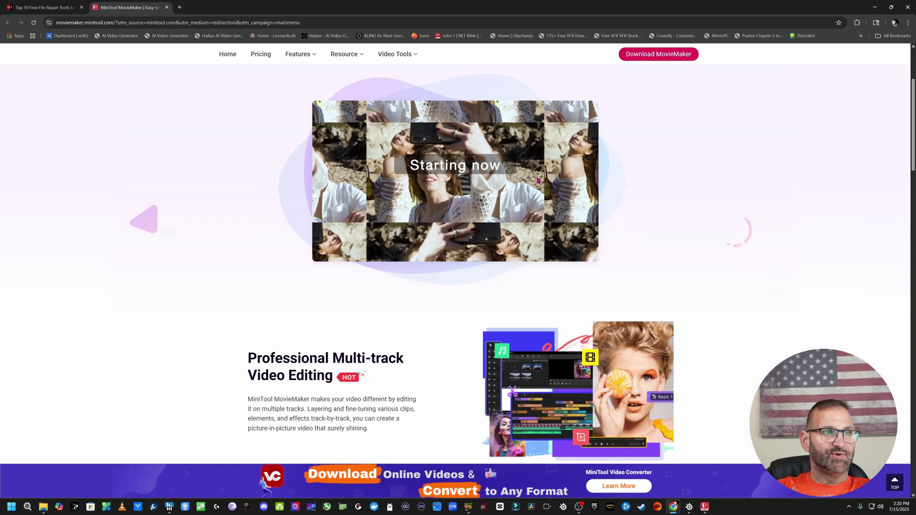
pyautogui.scroll(-3, 733, 276)
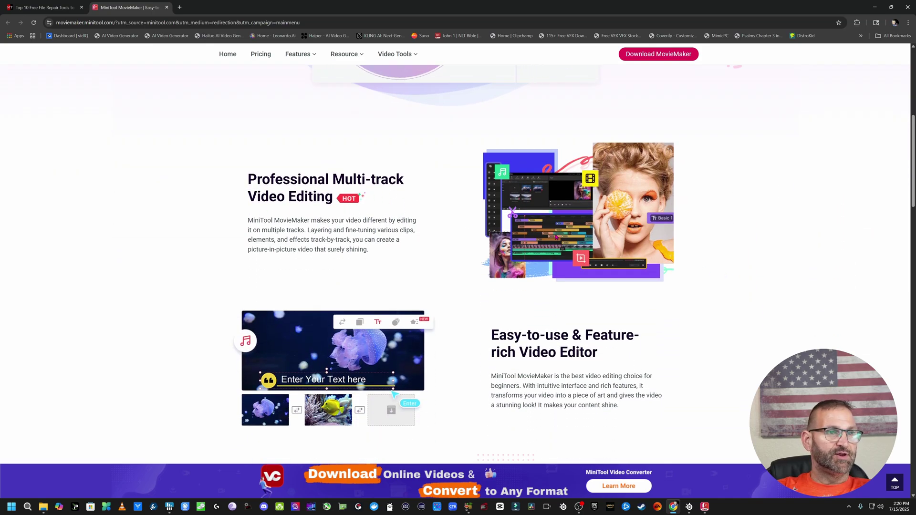
pyautogui.scroll(-10, 634, 305)
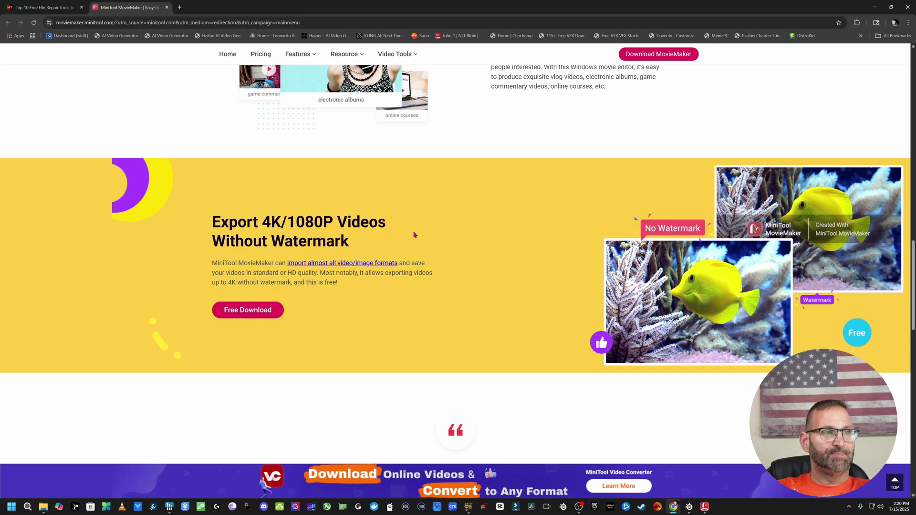
pyautogui.scroll(-9, 473, 279)
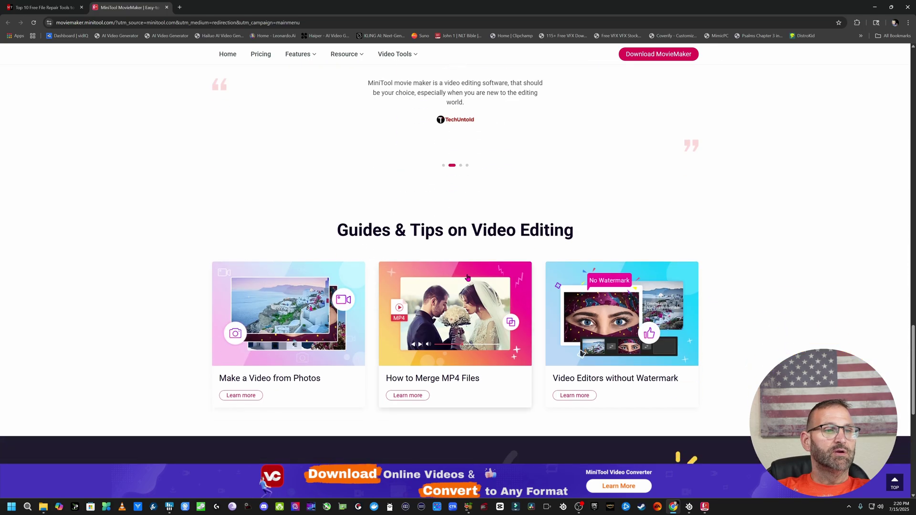
pyautogui.scroll(9, 455, 272)
pyautogui.scroll(3, 426, 279)
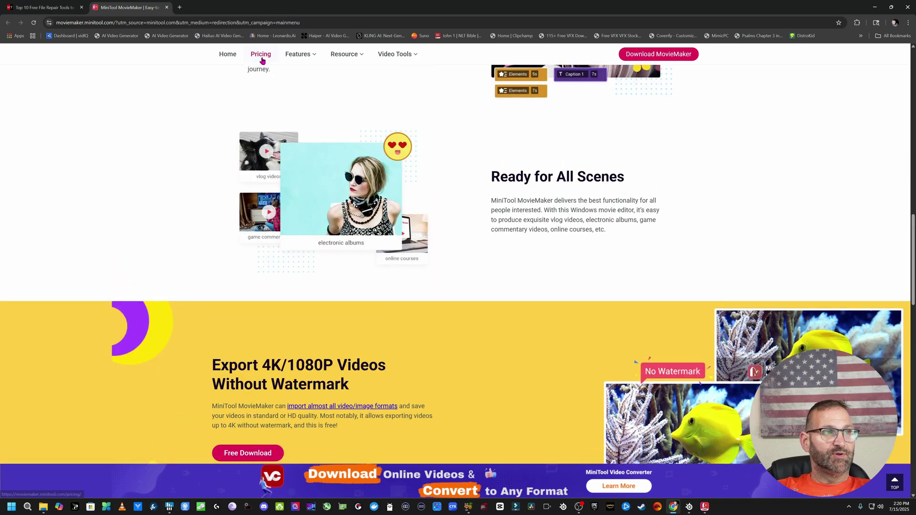
# - Open the MovieMaker Plans & Pricing page from the site's top navigation
pyautogui.click(262, 59)
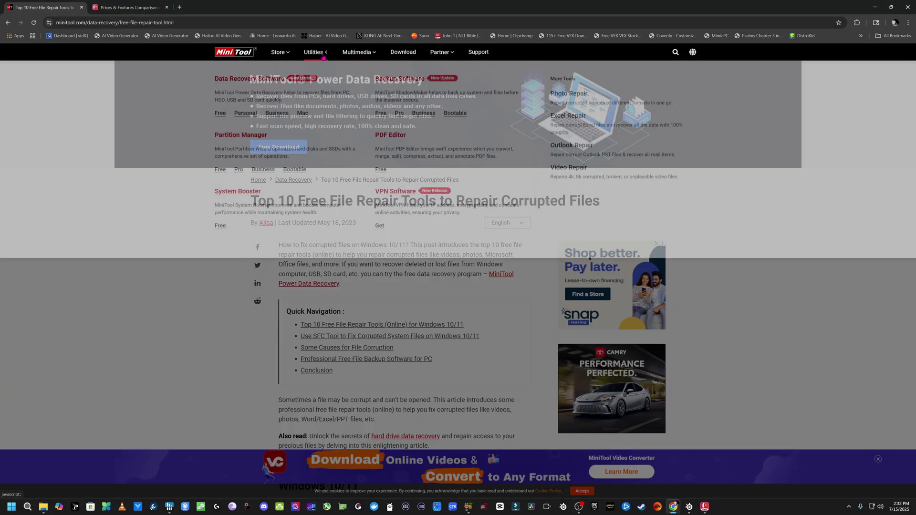
pyautogui.moveTo(311, 52)
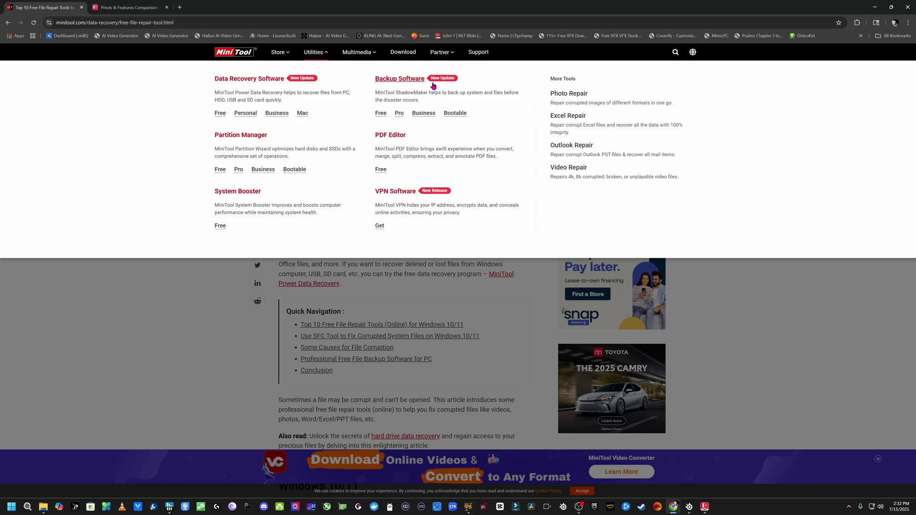
pyautogui.moveTo(357, 56)
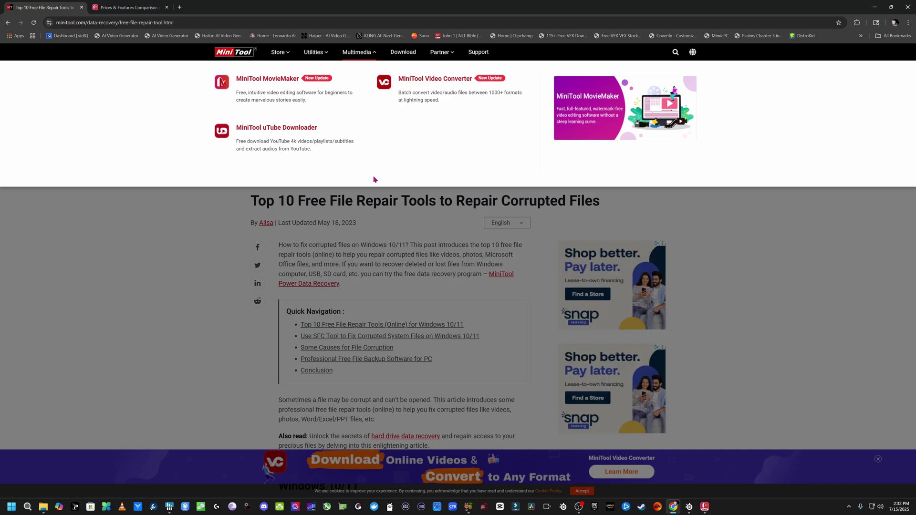
pyautogui.click(194, 263)
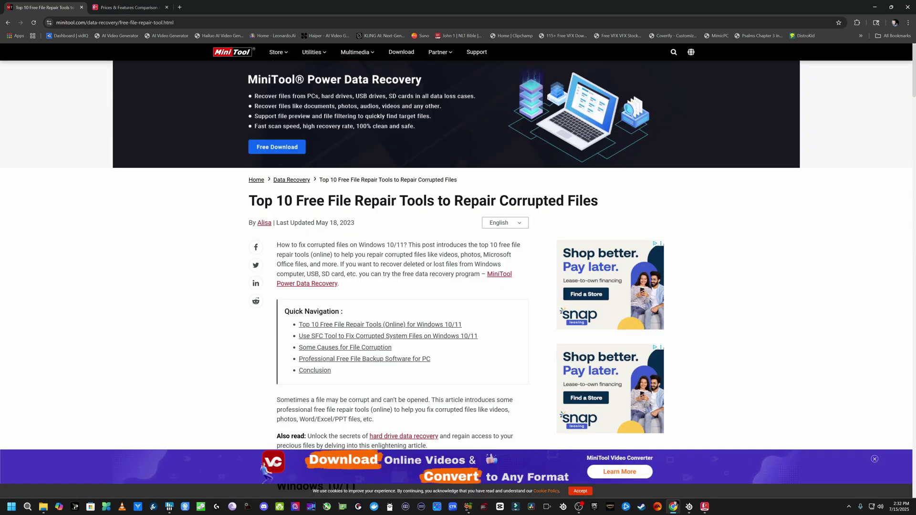